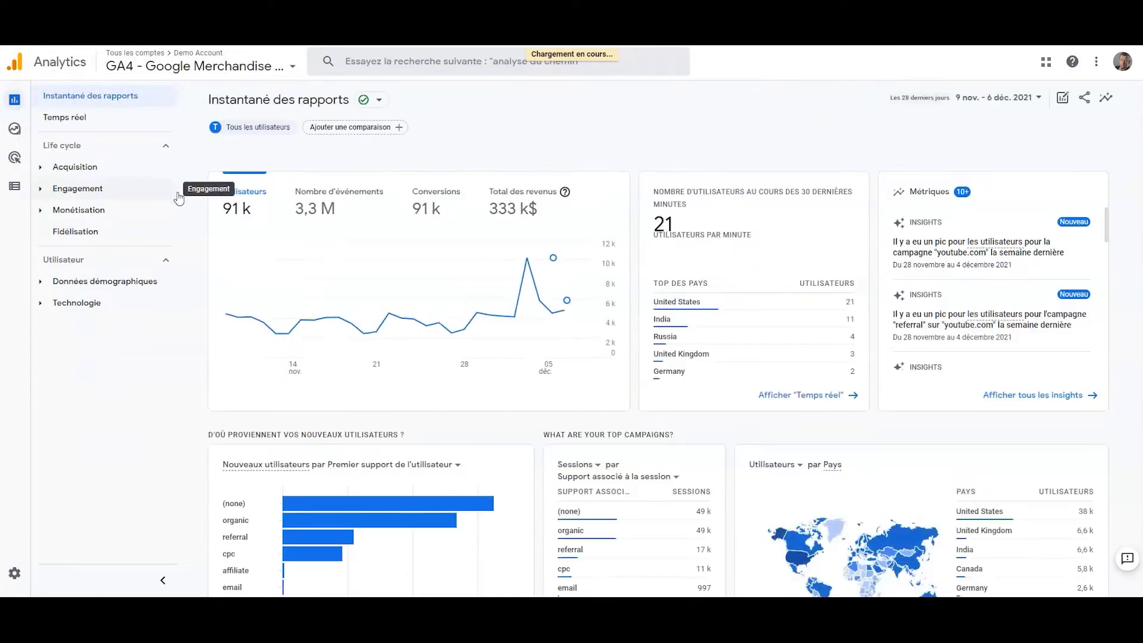
# Display the views of the UA - Google Merchandise Store property and open the GA4 - Google Merchandise Store property
pyautogui.click(186, 67)
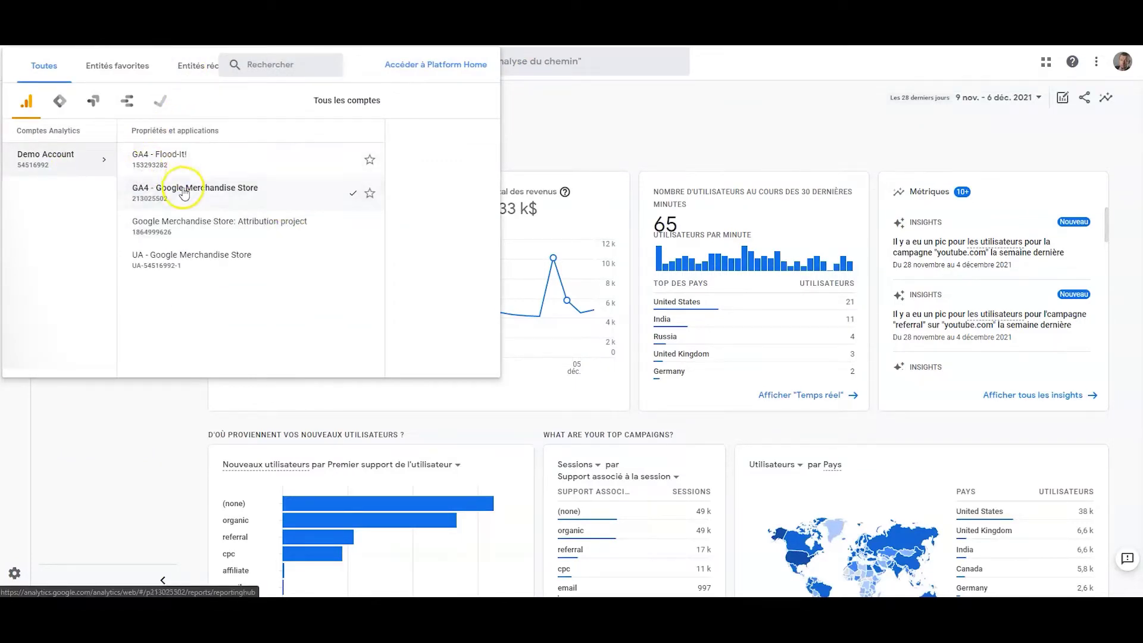
pyautogui.click(180, 261)
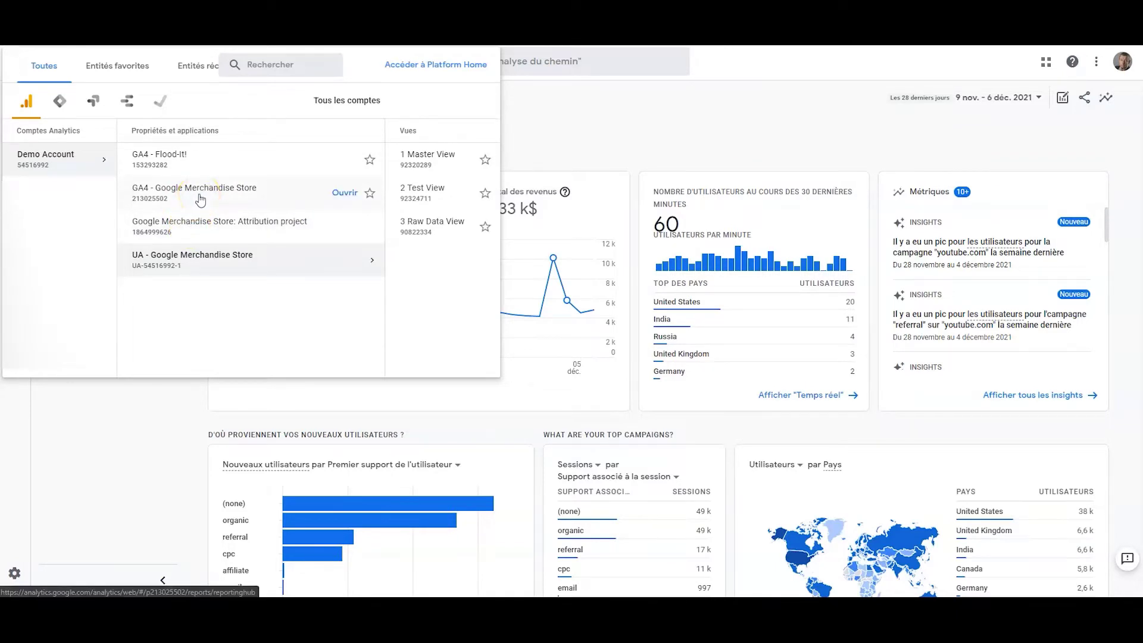
pyautogui.click(200, 199)
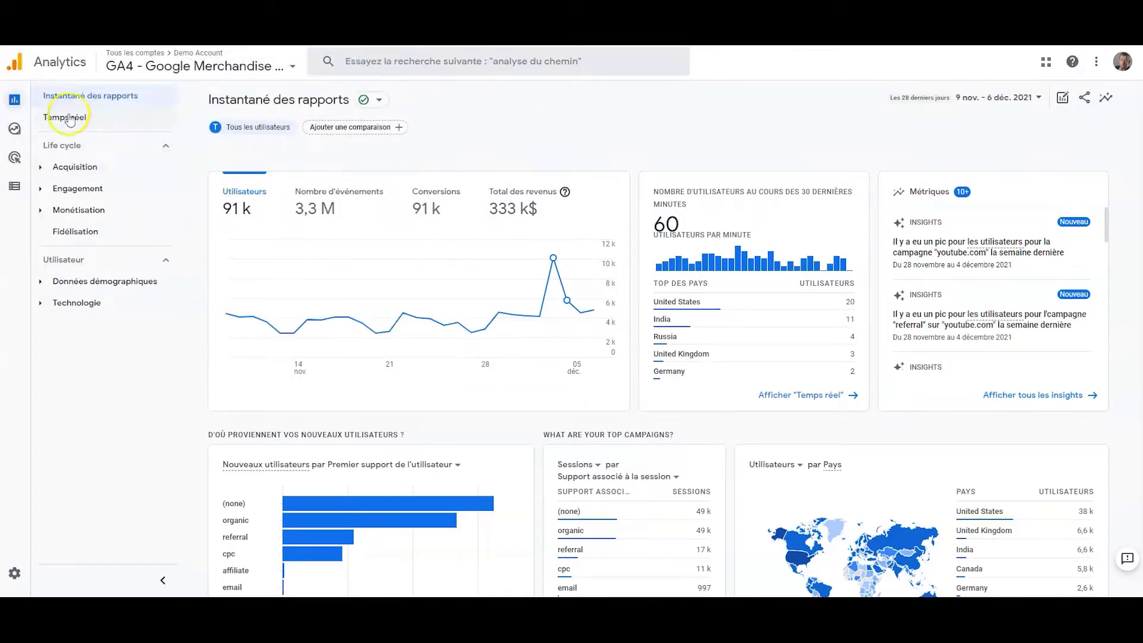
# Visit the Explorations section and examine the advertising snapshot (Instantané publicitaire) with its conversion channels and paths
pyautogui.moveTo(24, 116)
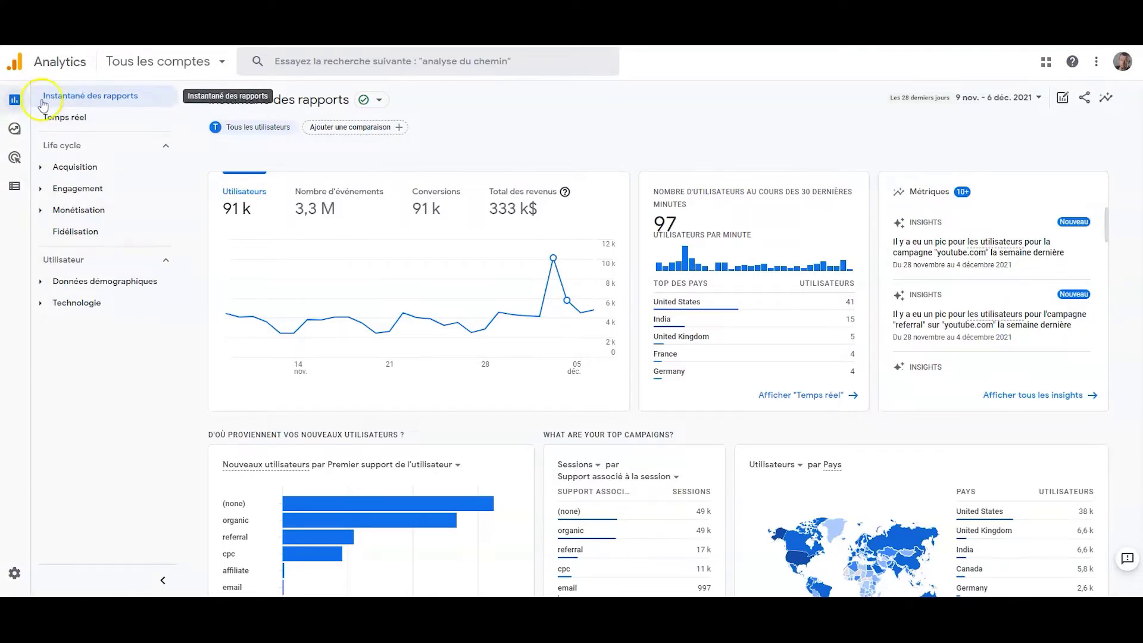
pyautogui.click(55, 128)
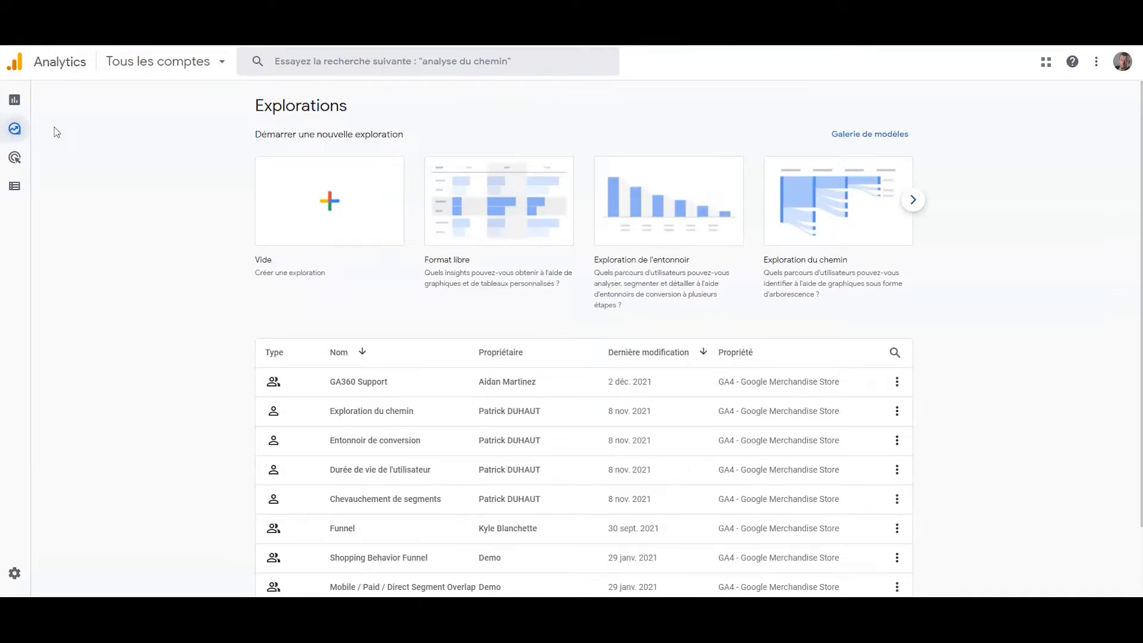
pyautogui.click(53, 154)
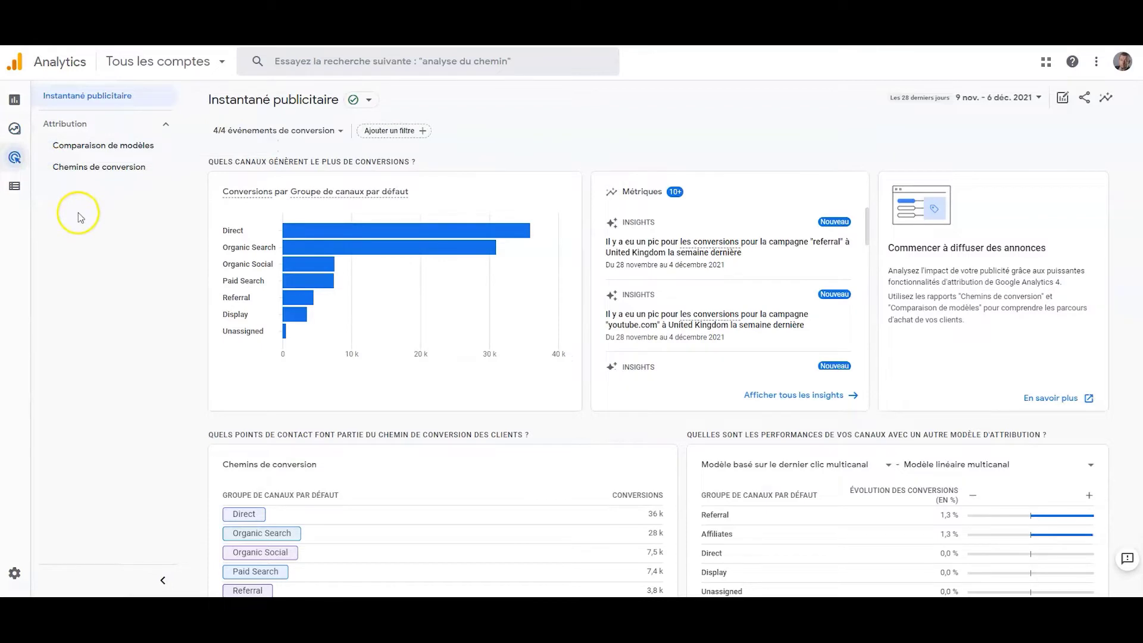
pyautogui.scroll(-2, 357, 274)
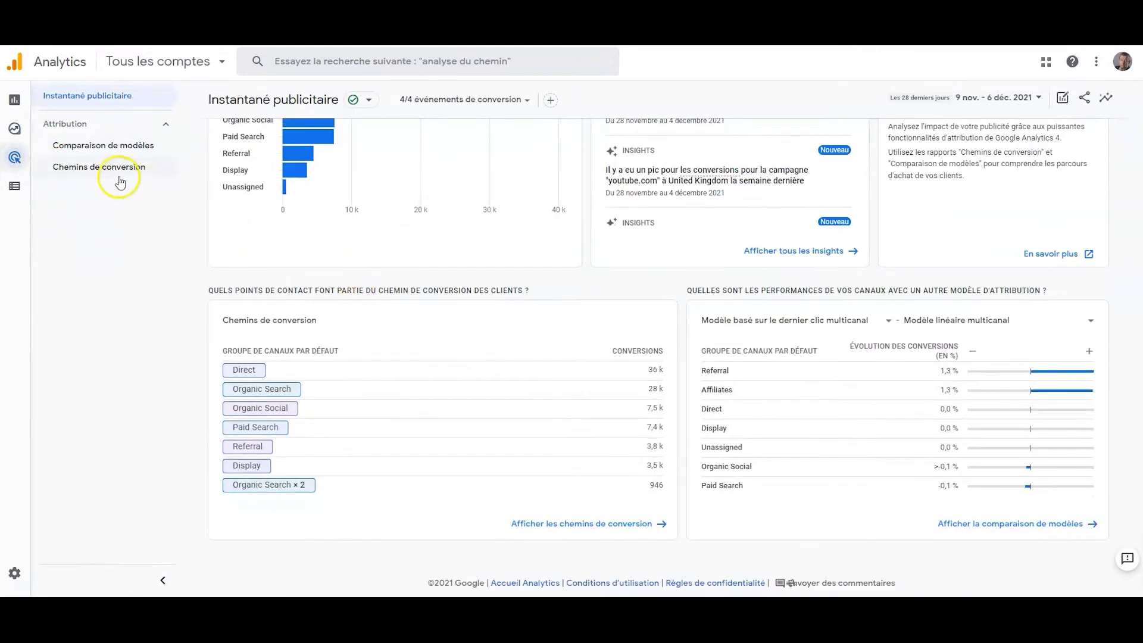
# View the existing events in the Configurer section and open the property's Administration section
pyautogui.click(48, 190)
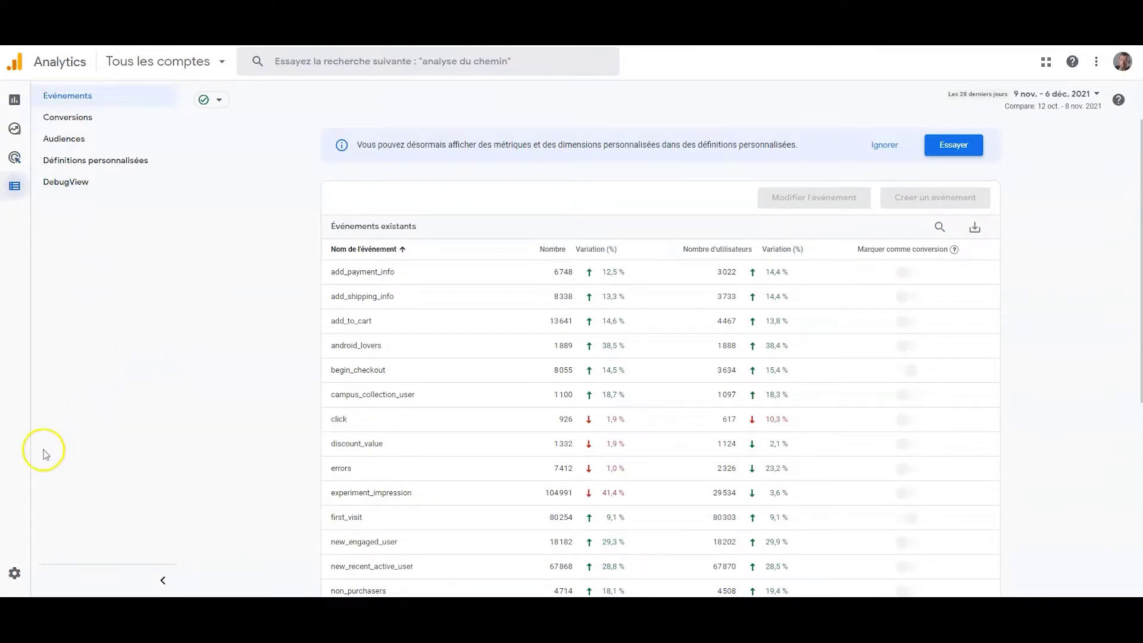
pyautogui.moveTo(22, 528)
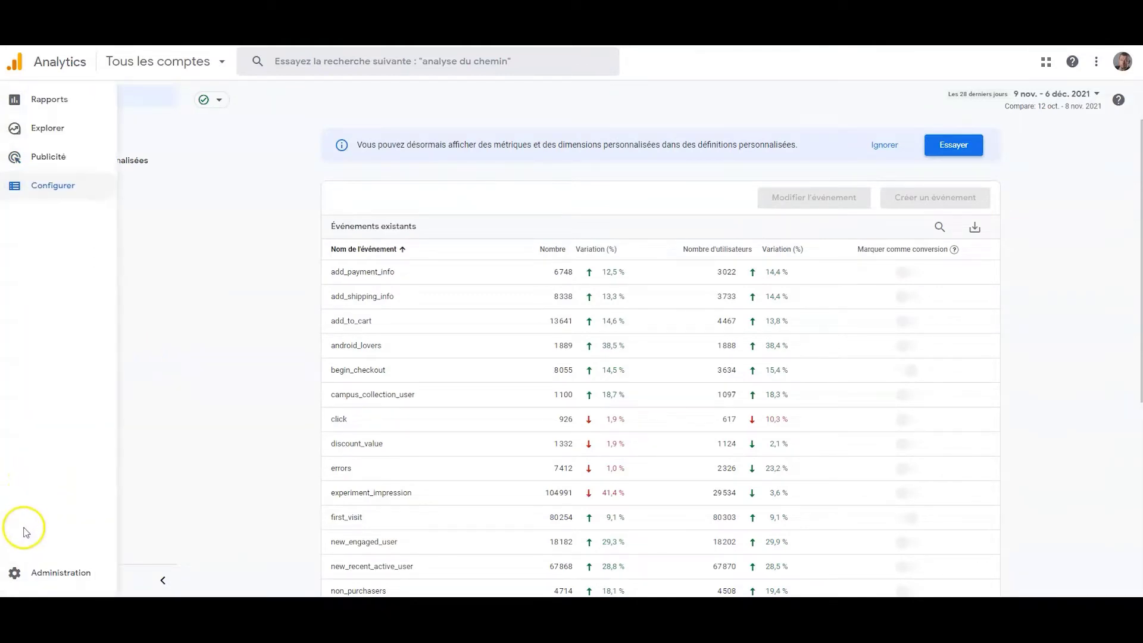
pyautogui.click(46, 576)
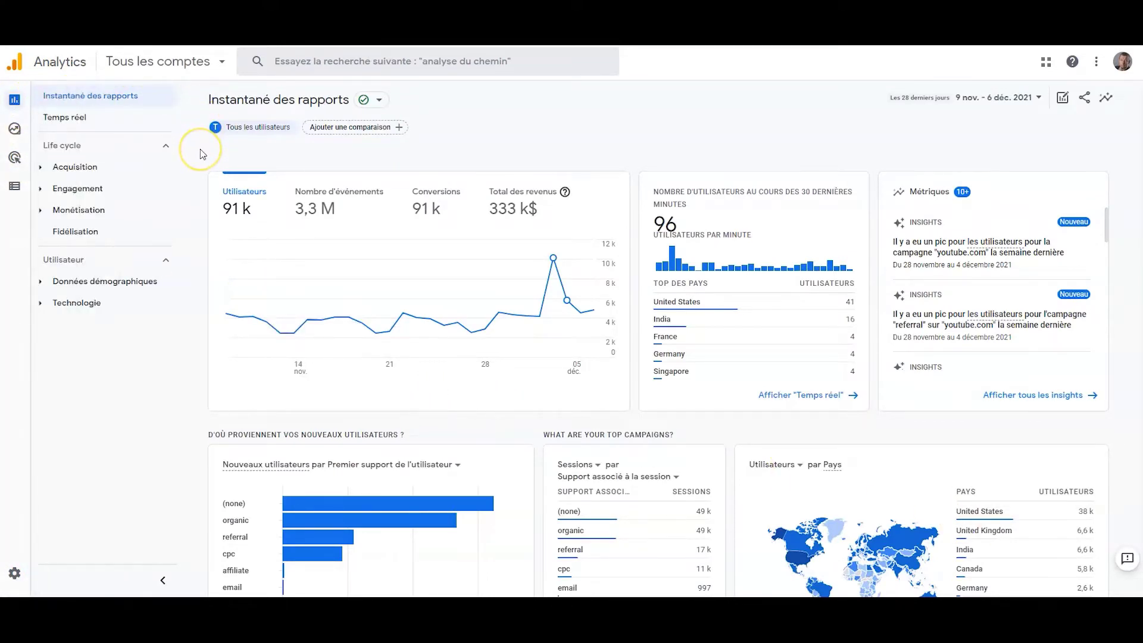
# Examine all cards of the Instantané des rapports, from users and campaigns to retention, events, conversions and platforms
pyautogui.scroll(-3, 613, 351)
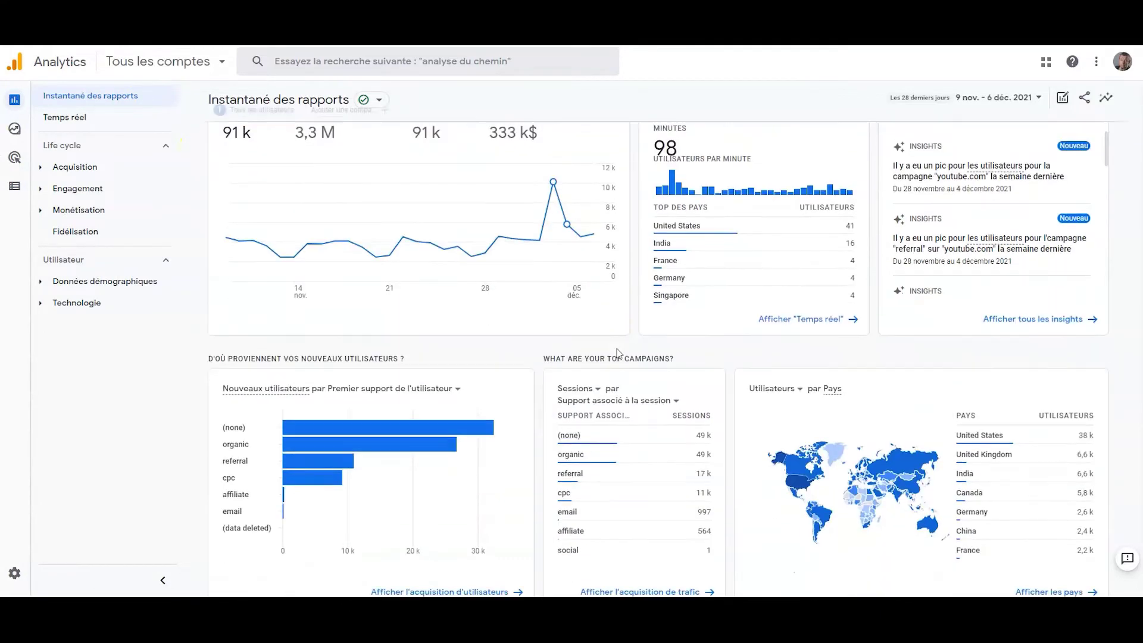
pyautogui.scroll(-4, 619, 354)
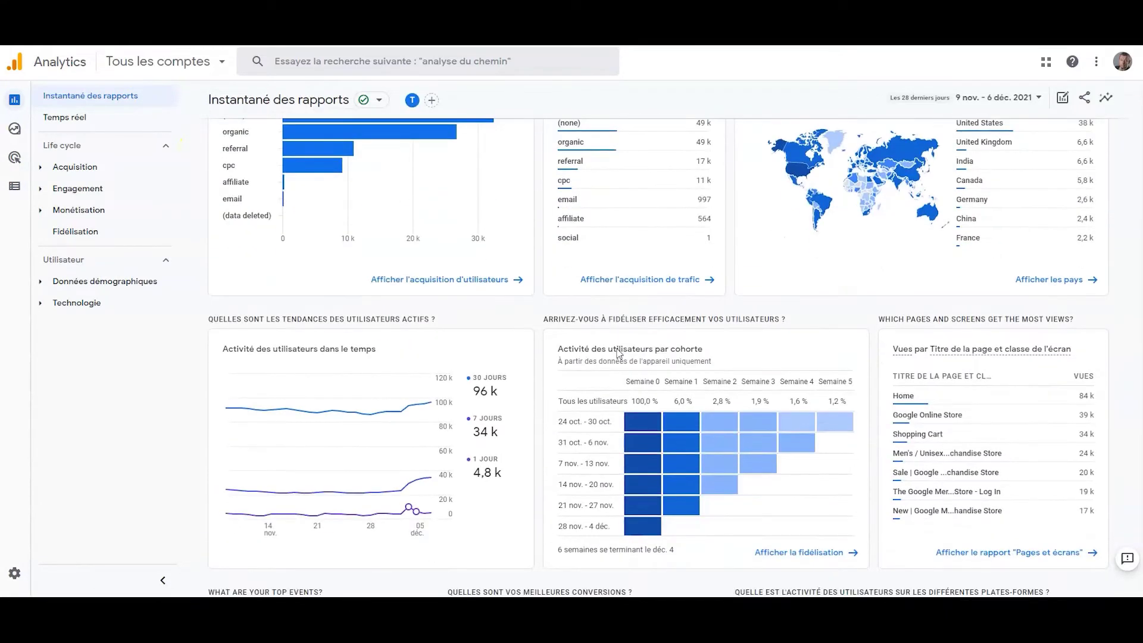
pyautogui.scroll(-5, 619, 353)
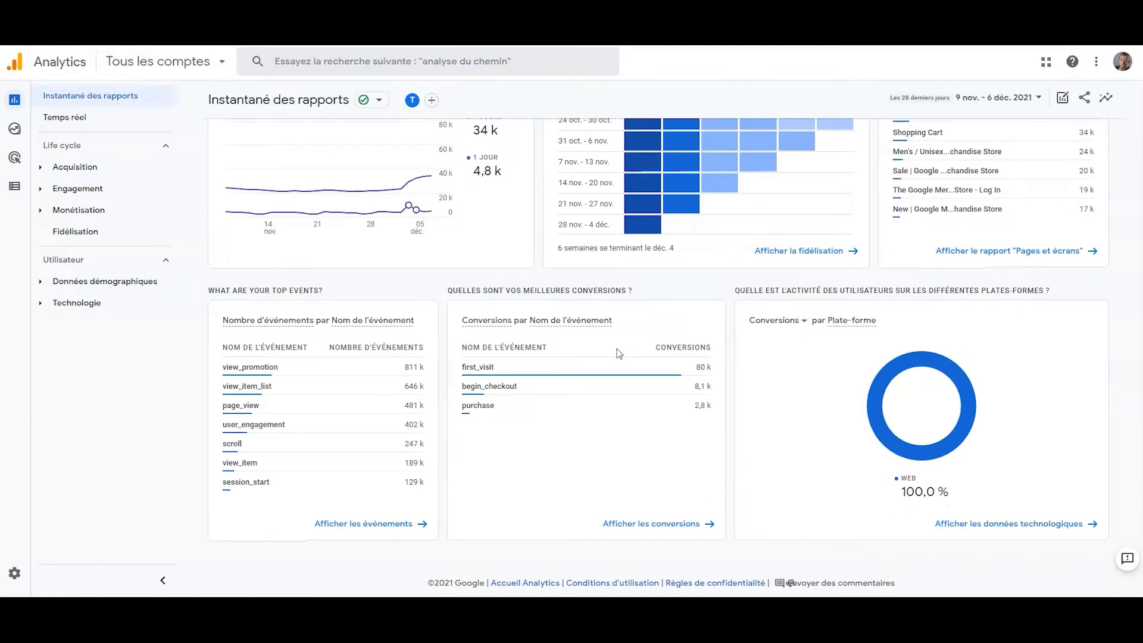
pyautogui.scroll(3, 620, 354)
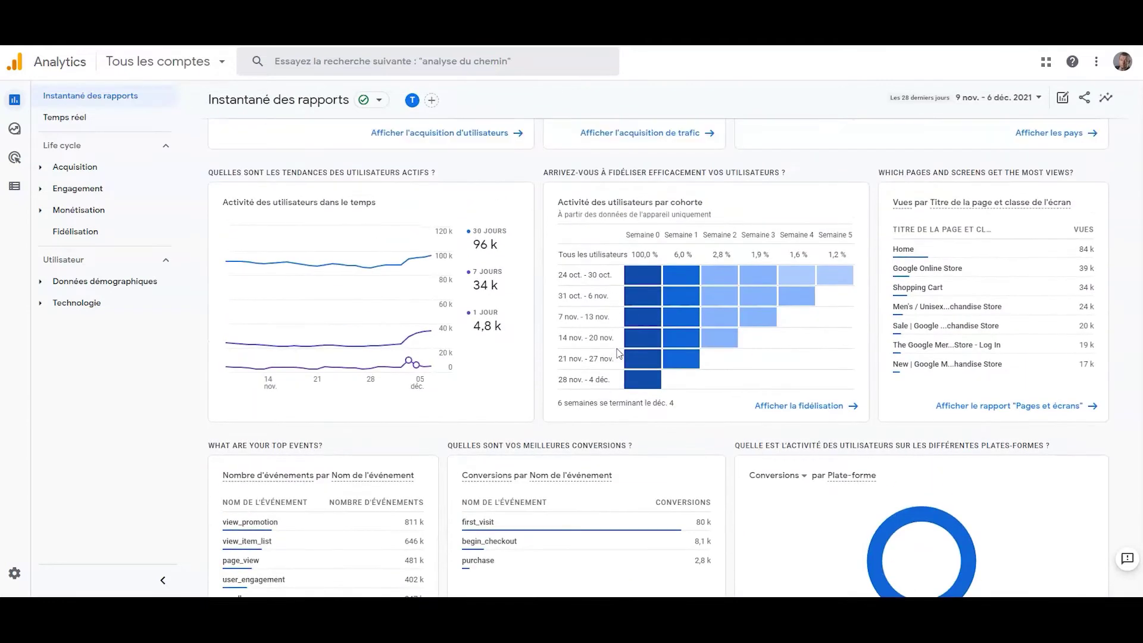
pyautogui.scroll(5, 619, 352)
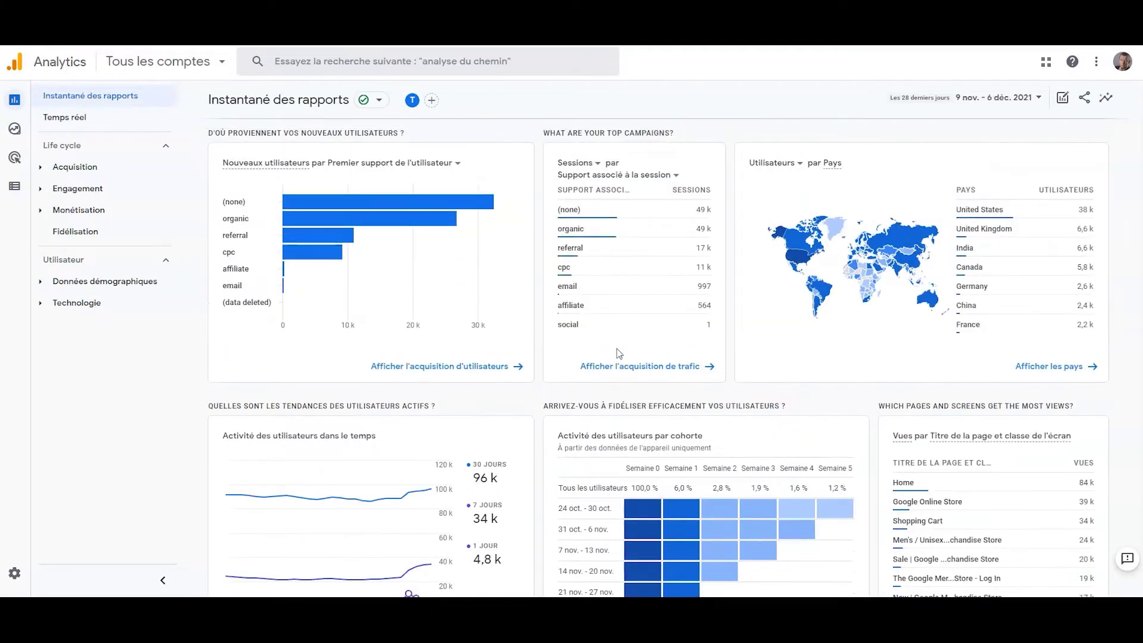
pyautogui.scroll(4, 620, 351)
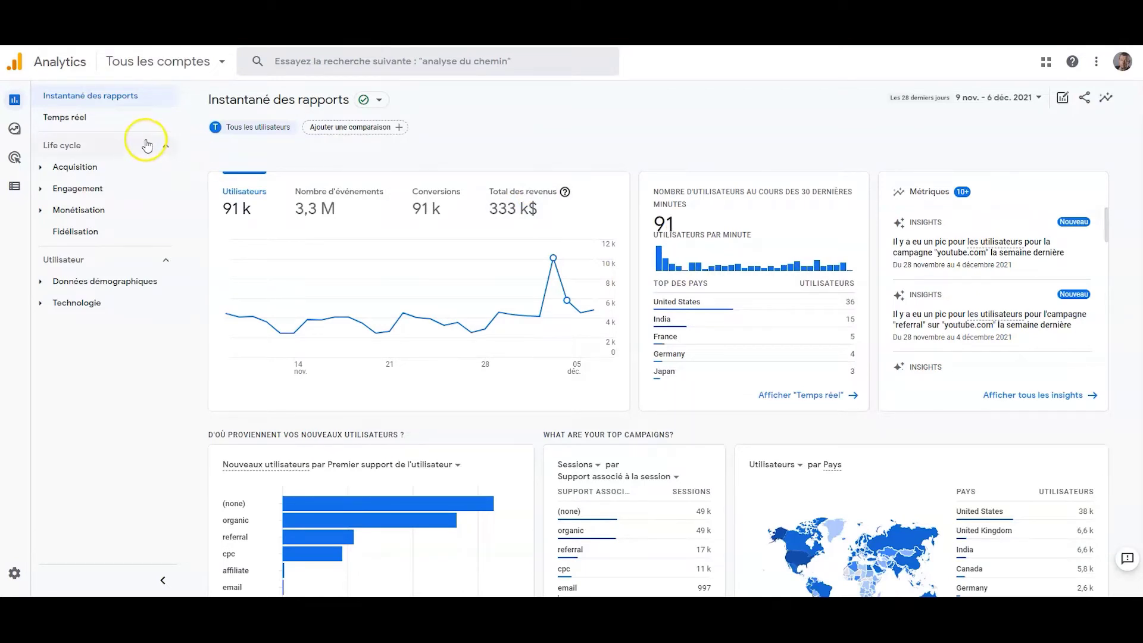
pyautogui.click(113, 100)
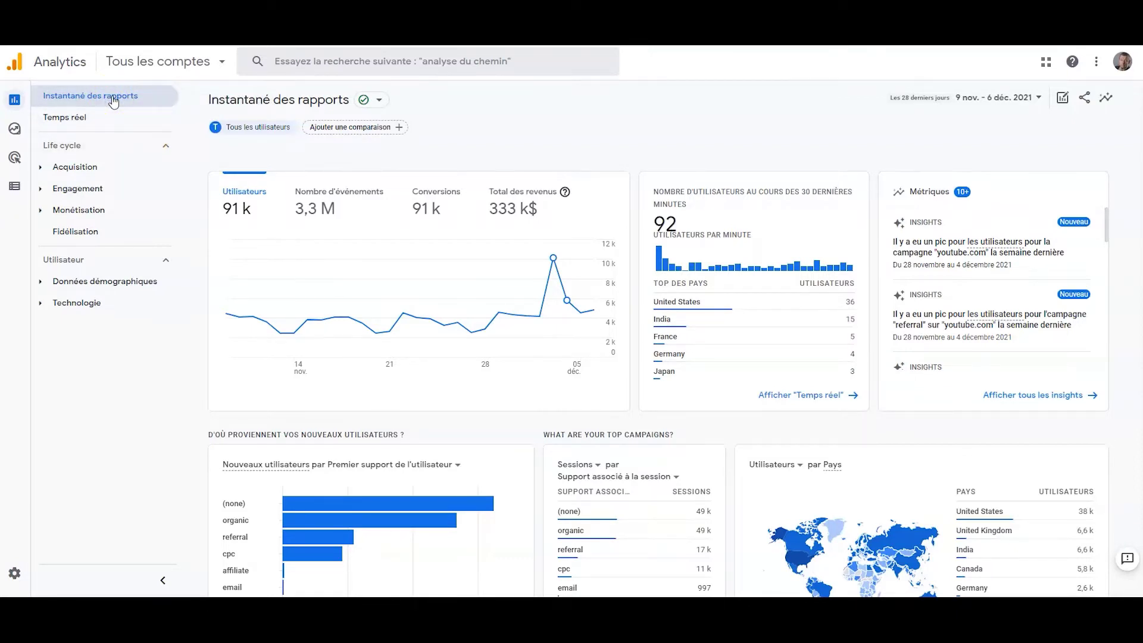
pyautogui.scroll(-9, 658, 361)
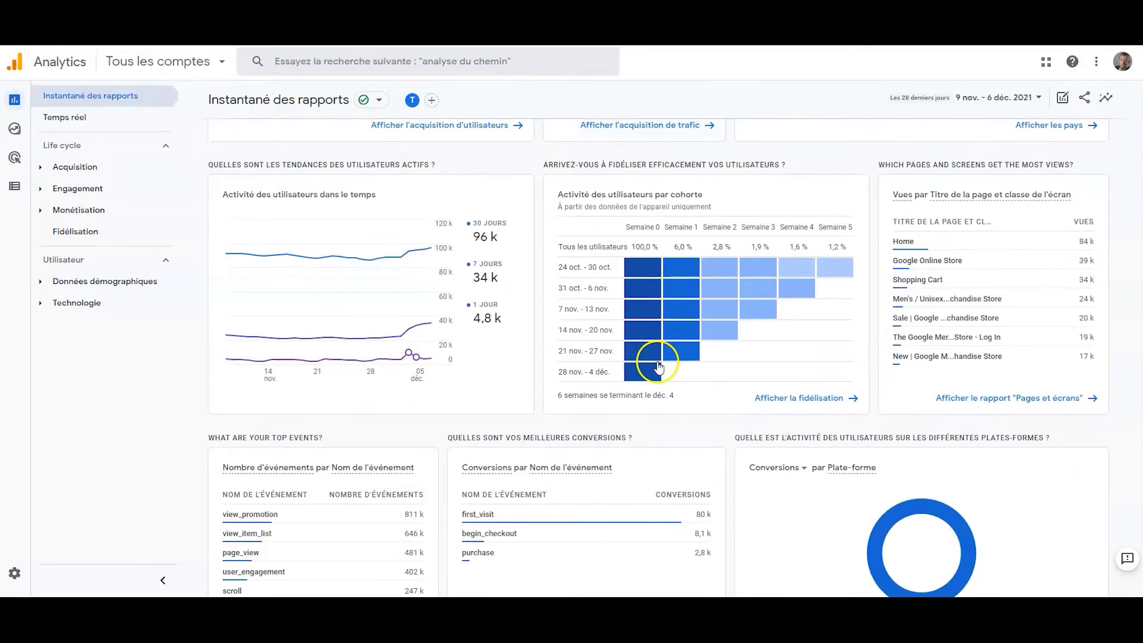
pyautogui.scroll(-3, 658, 366)
pyautogui.scroll(4, 658, 366)
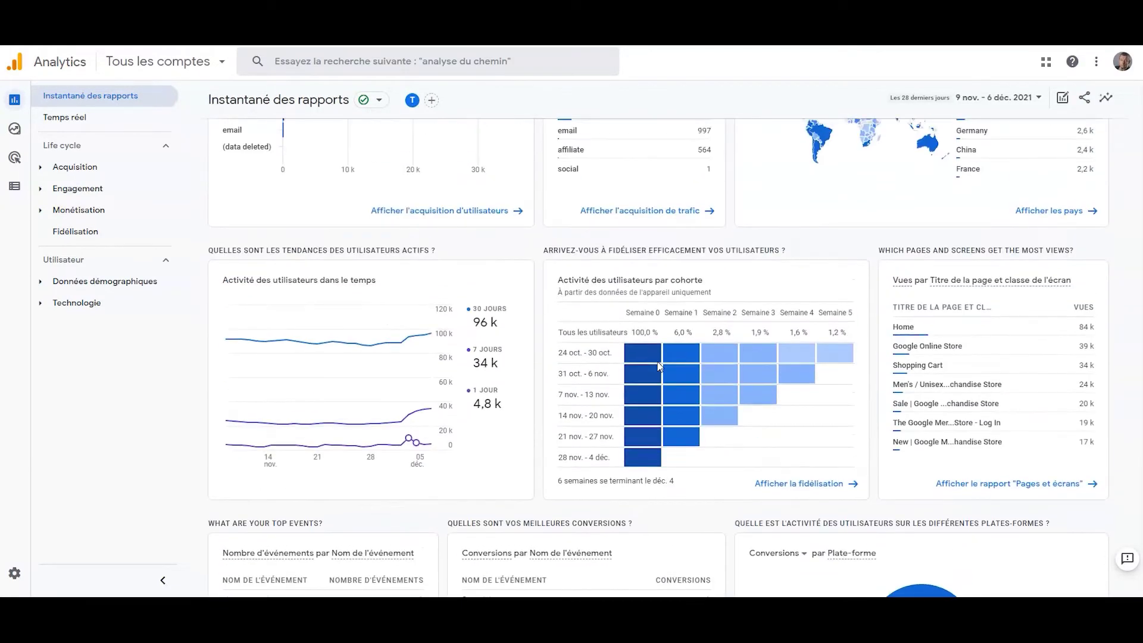
pyautogui.scroll(8, 659, 366)
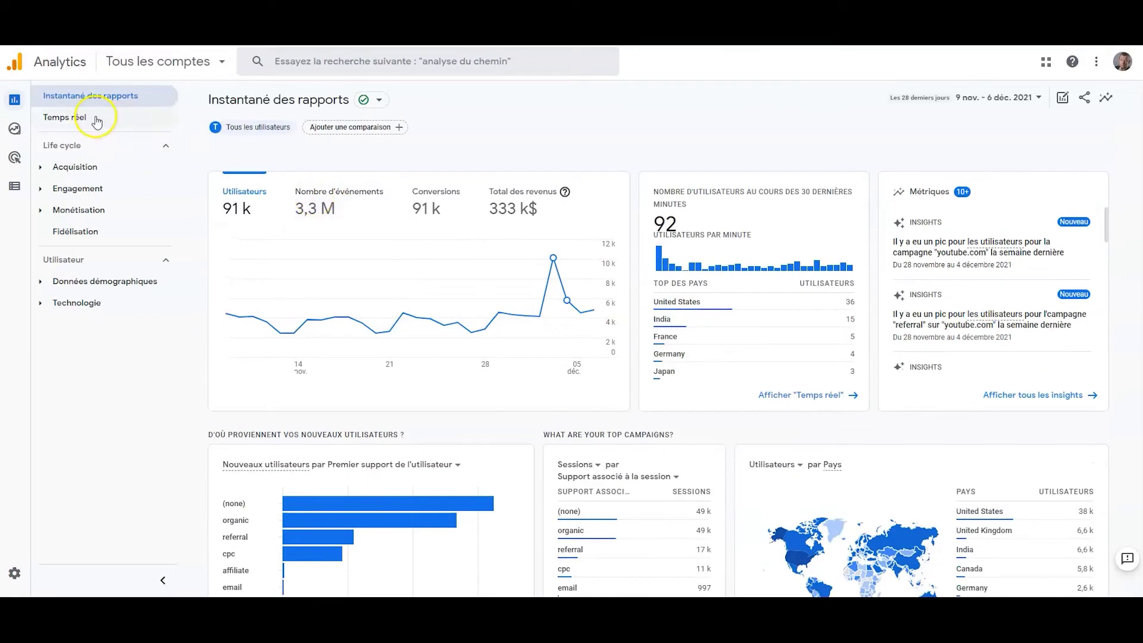
# Open the Temps réel report, examine its map and cards, and request the user snapshot
pyautogui.click(97, 122)
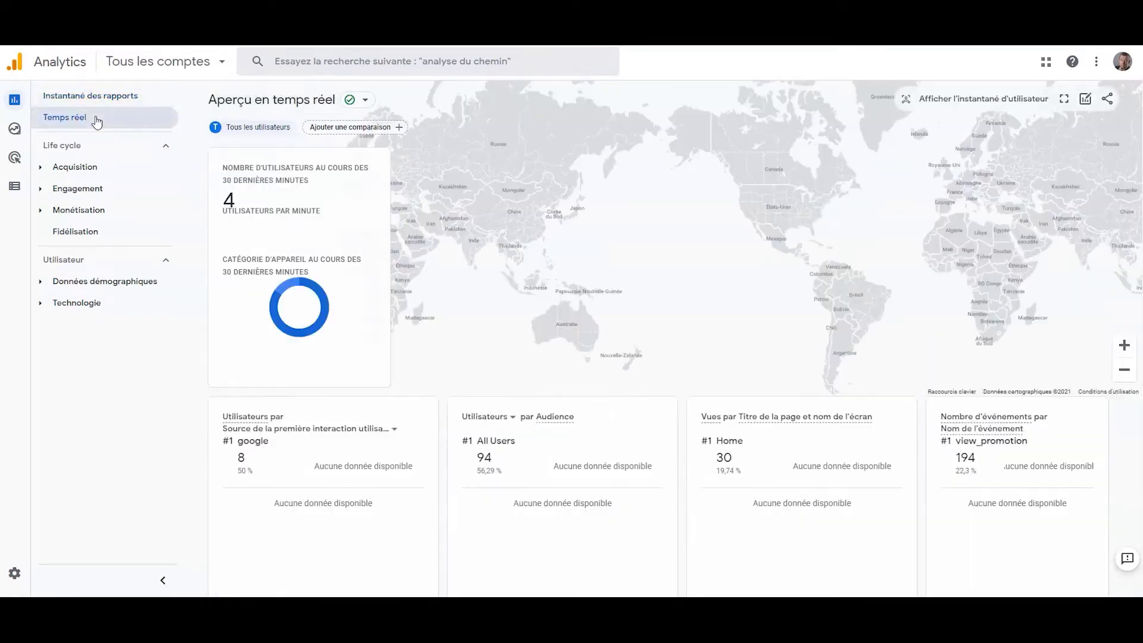
pyautogui.click(818, 351)
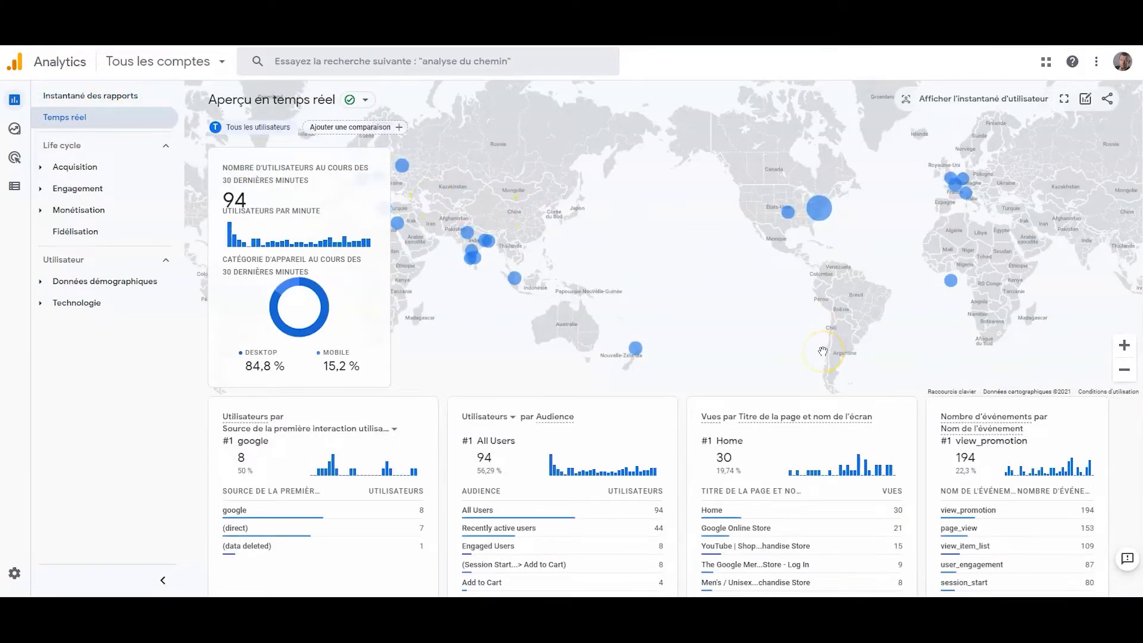
pyautogui.scroll(-6, 823, 351)
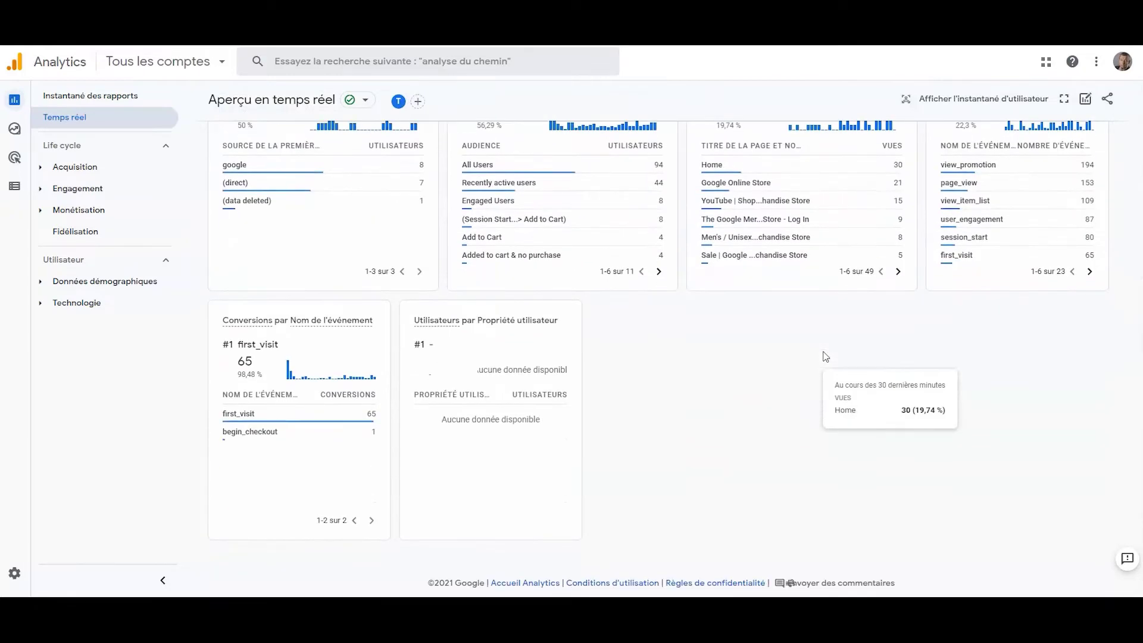
pyautogui.scroll(6, 824, 354)
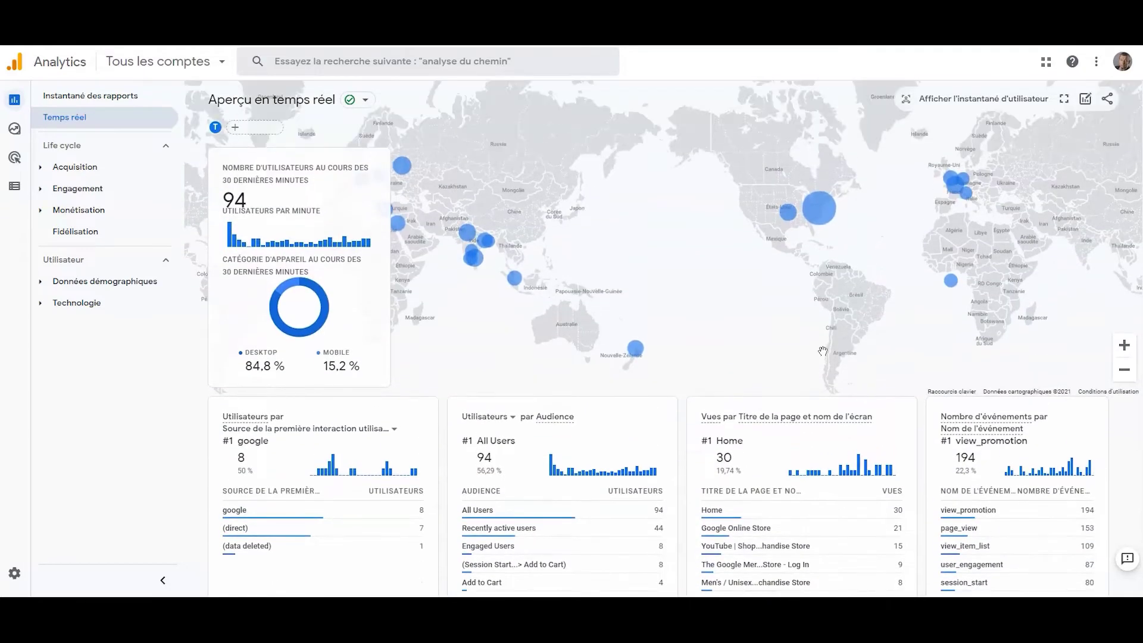
pyautogui.click(1001, 99)
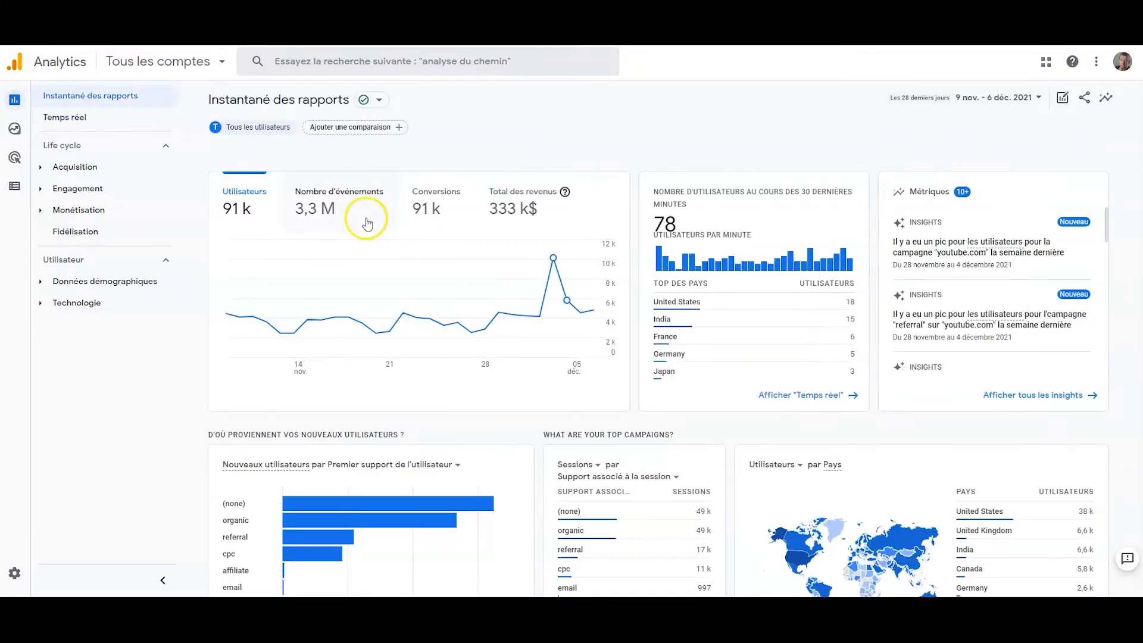
# Open the Acquisition overview and examine its user, session, campaign and lifetime value cards
pyautogui.click(89, 168)
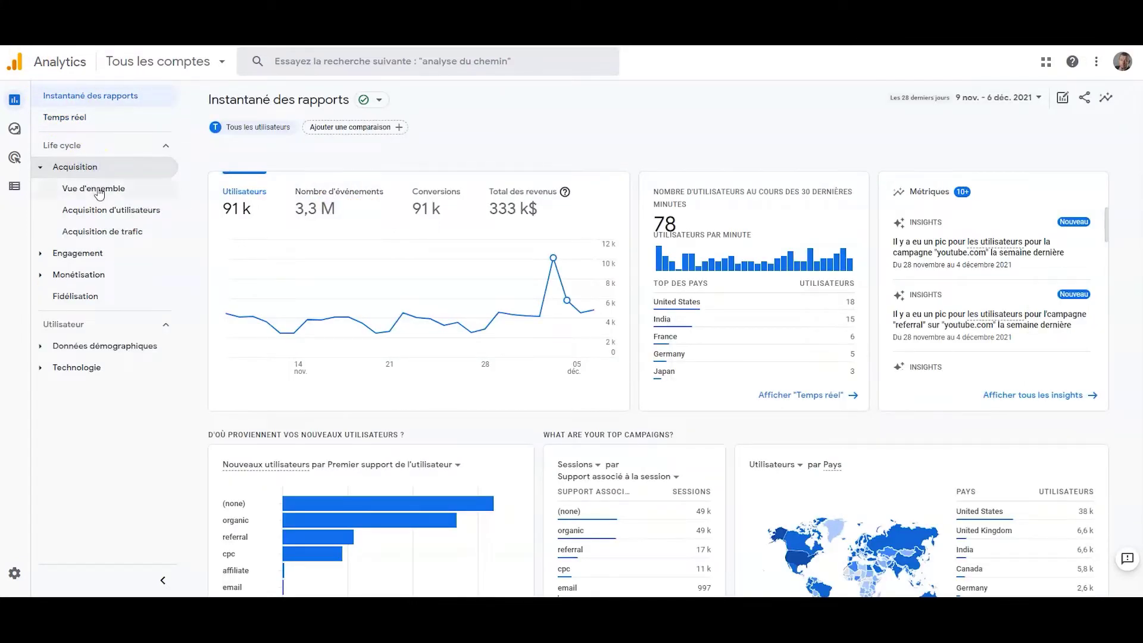
pyautogui.click(97, 189)
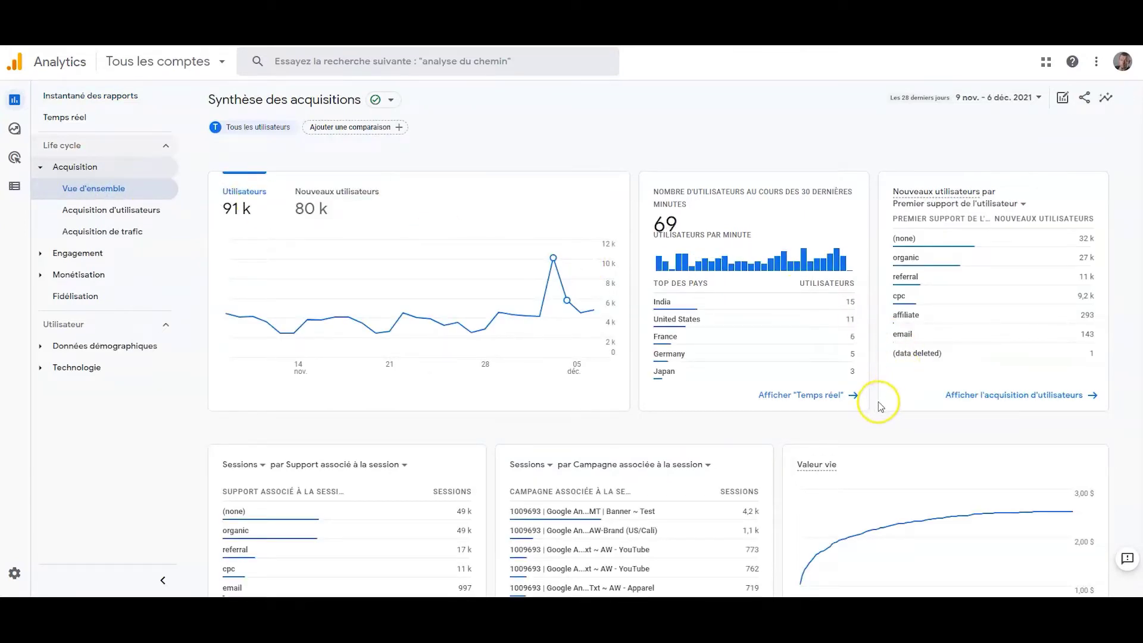
pyautogui.scroll(-3, 880, 394)
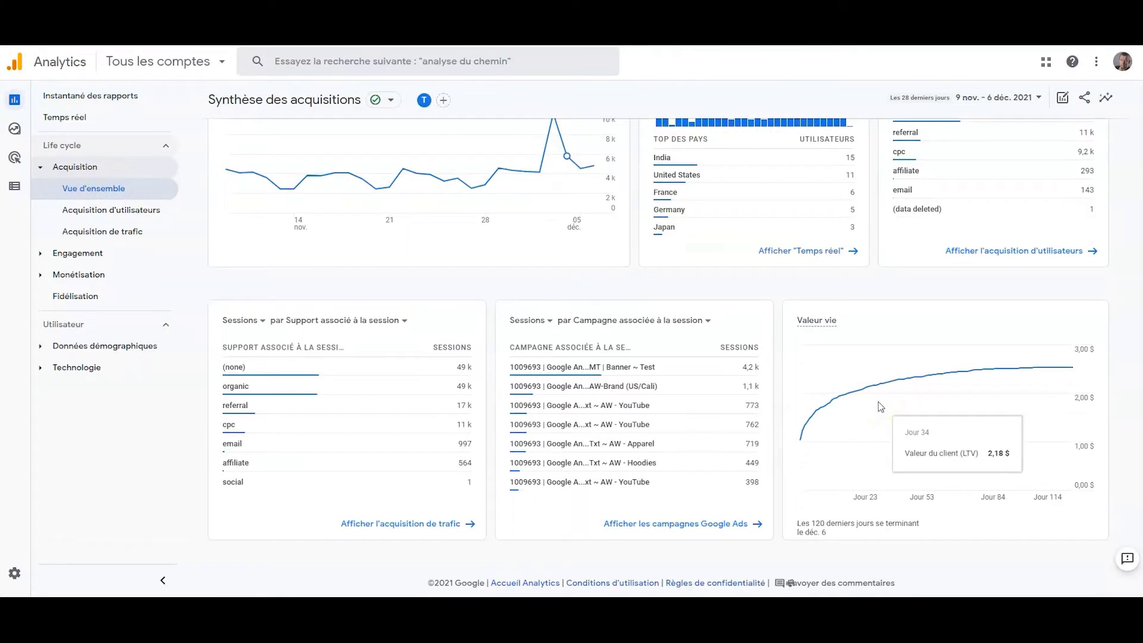
pyautogui.scroll(3, 880, 407)
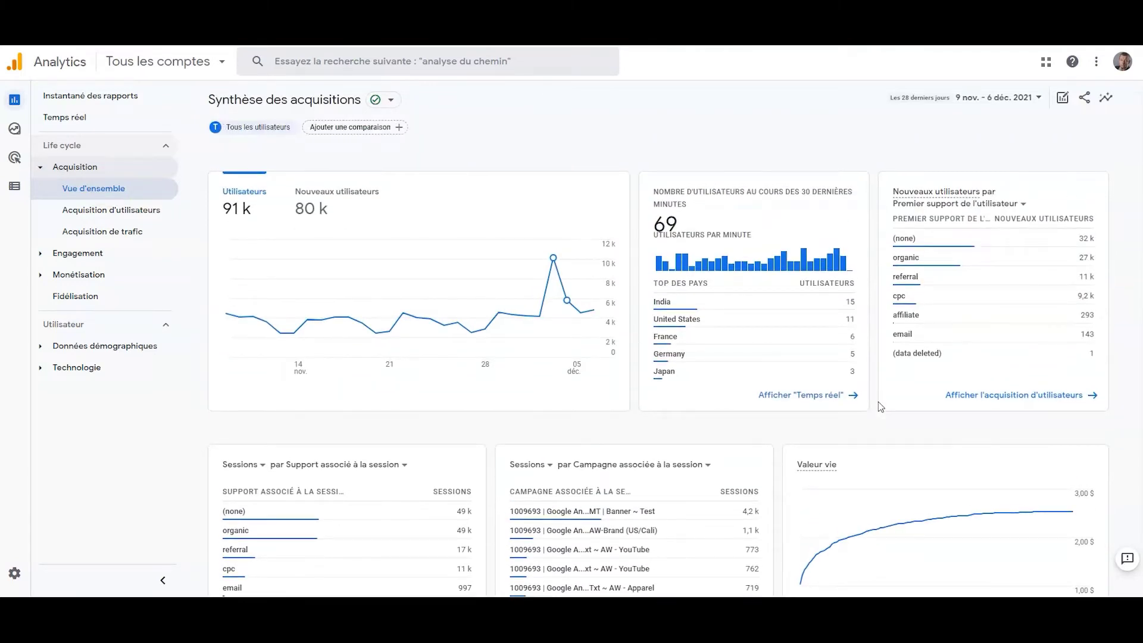
# Open the Acquisition d'utilisateurs report and examine its charts and the table by first user medium
pyautogui.click(114, 214)
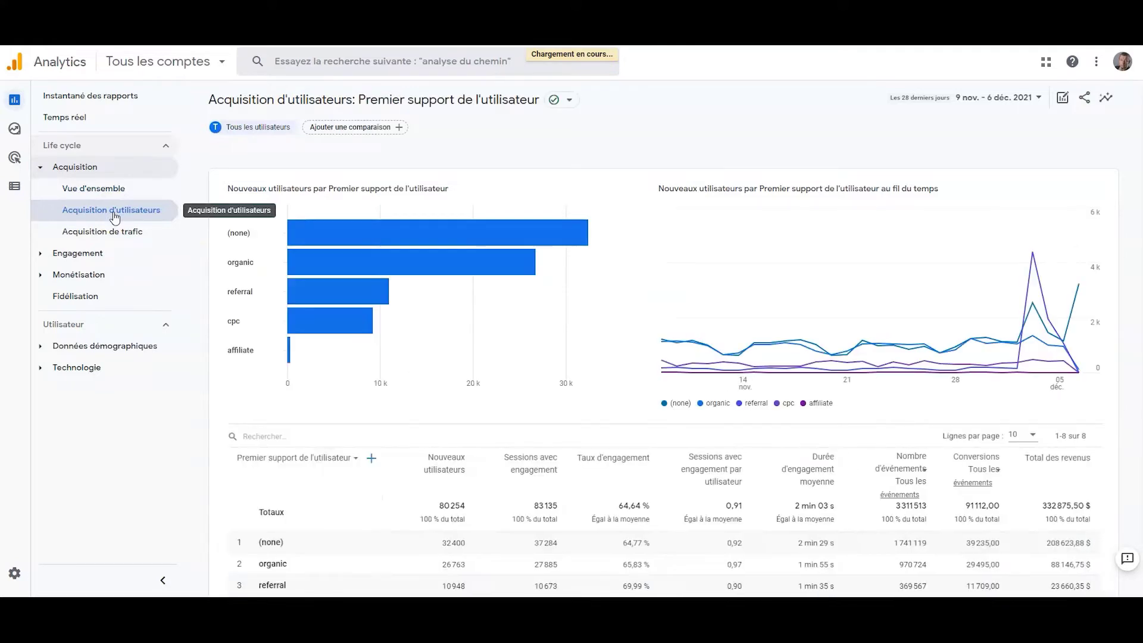
pyautogui.scroll(-3, 931, 388)
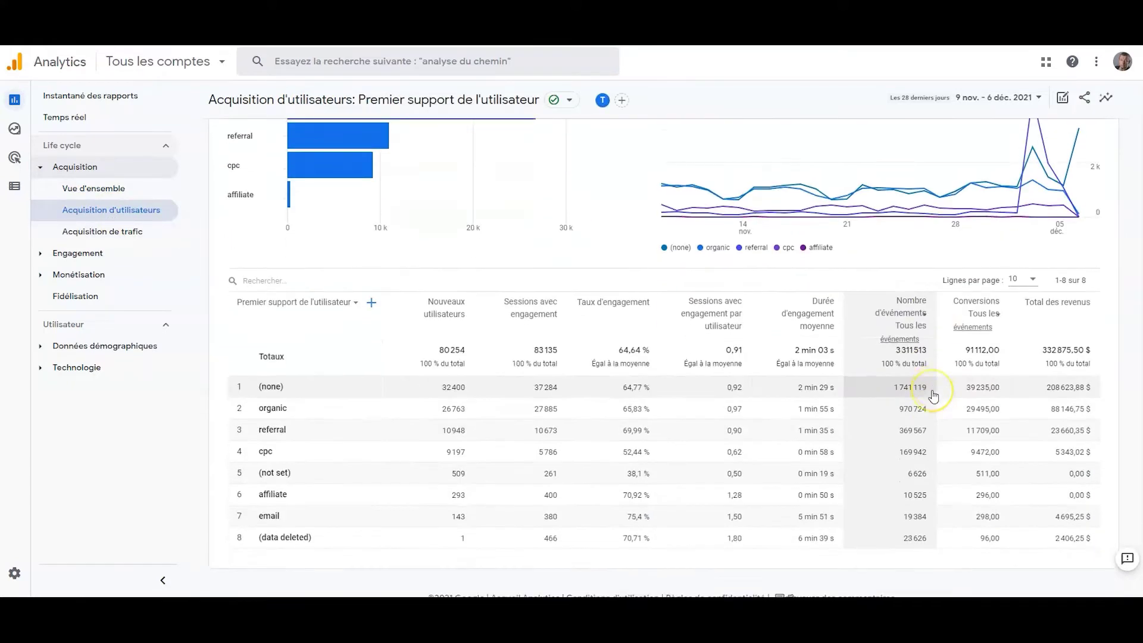
pyautogui.scroll(3, 933, 396)
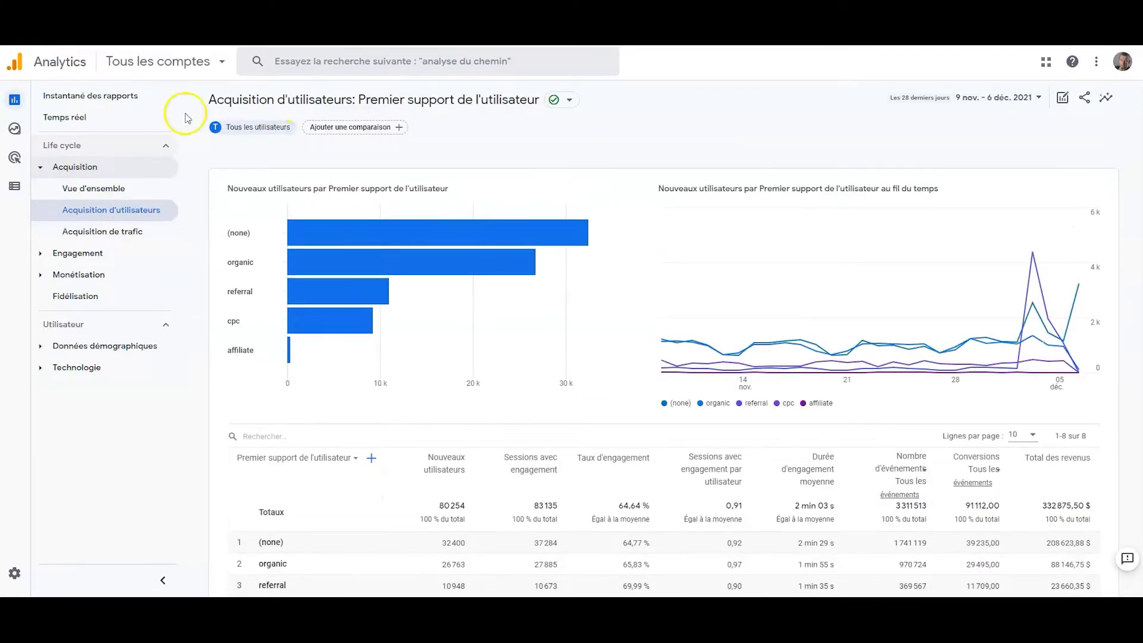
# Open the Engagement overview and examine its engagement time, views, events, pages, user activity and user loyalty cards
pyautogui.click(77, 253)
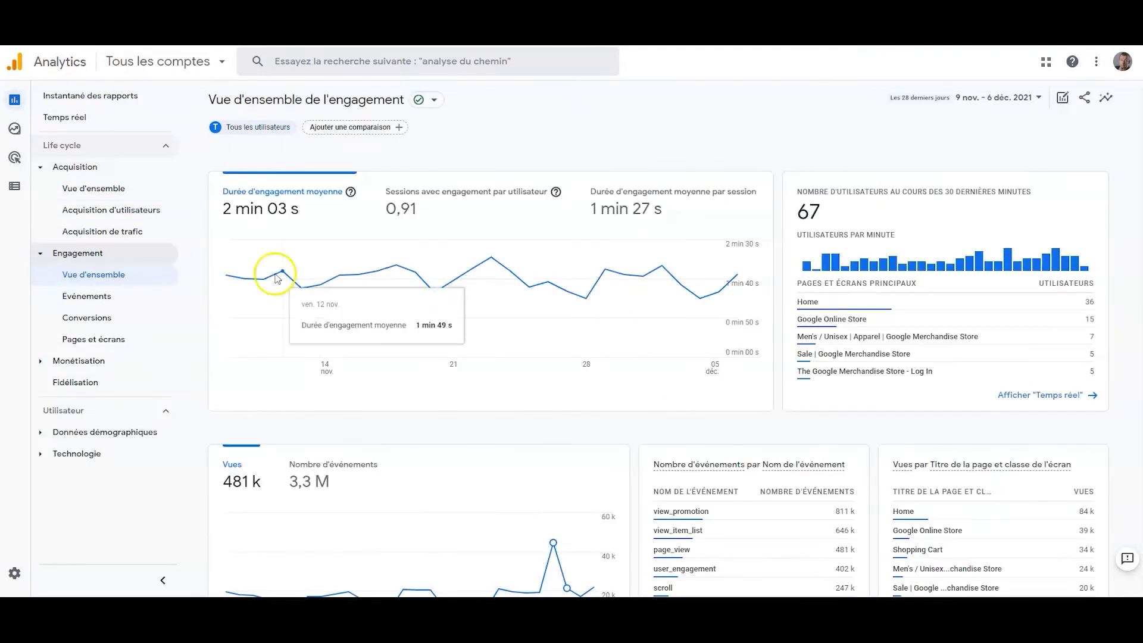
pyautogui.click(96, 280)
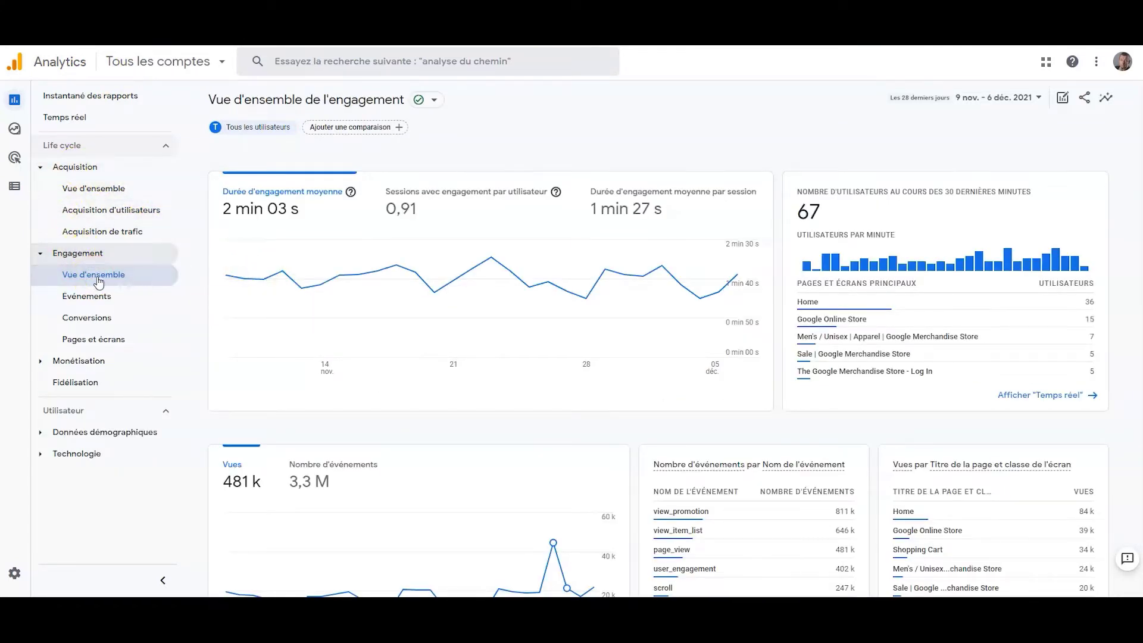
pyautogui.scroll(-3, 669, 430)
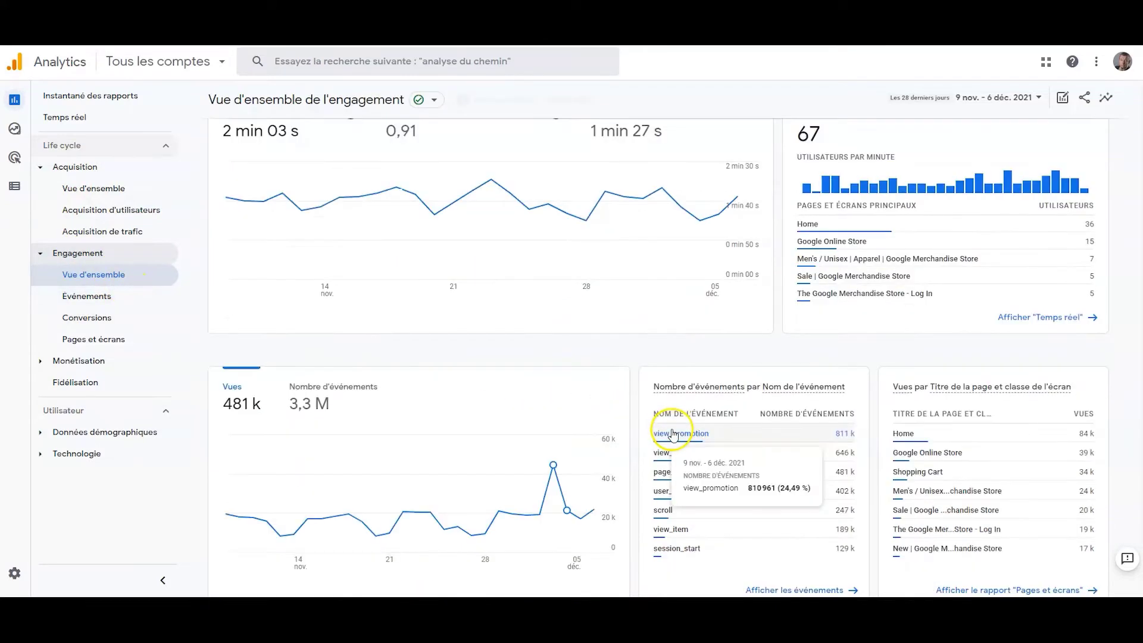
pyautogui.scroll(-5, 673, 435)
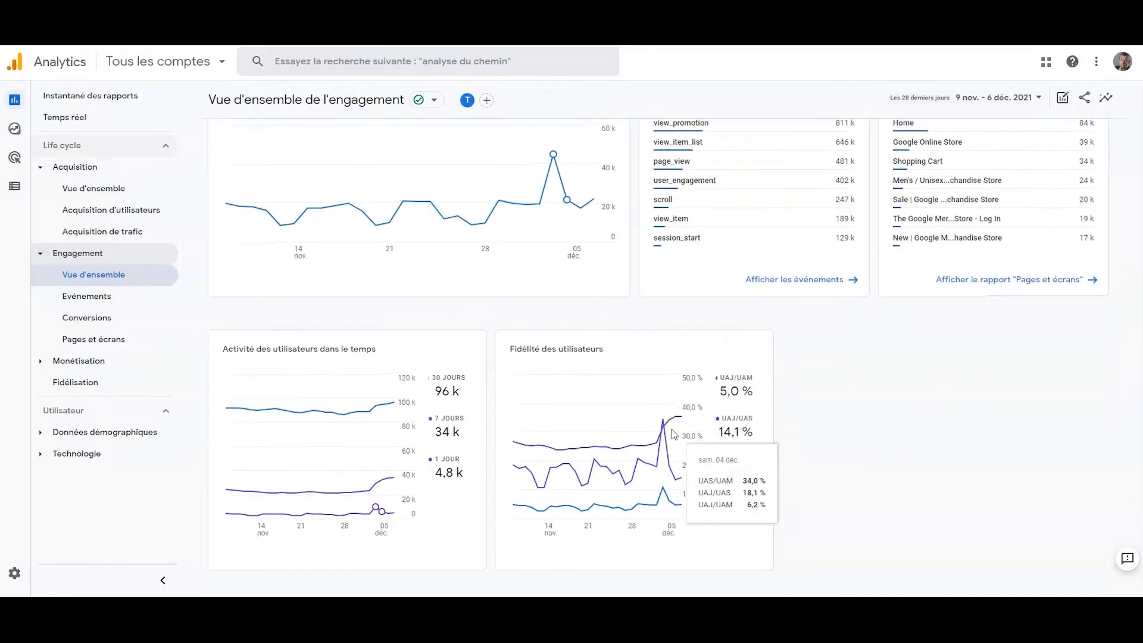
pyautogui.scroll(8, 674, 434)
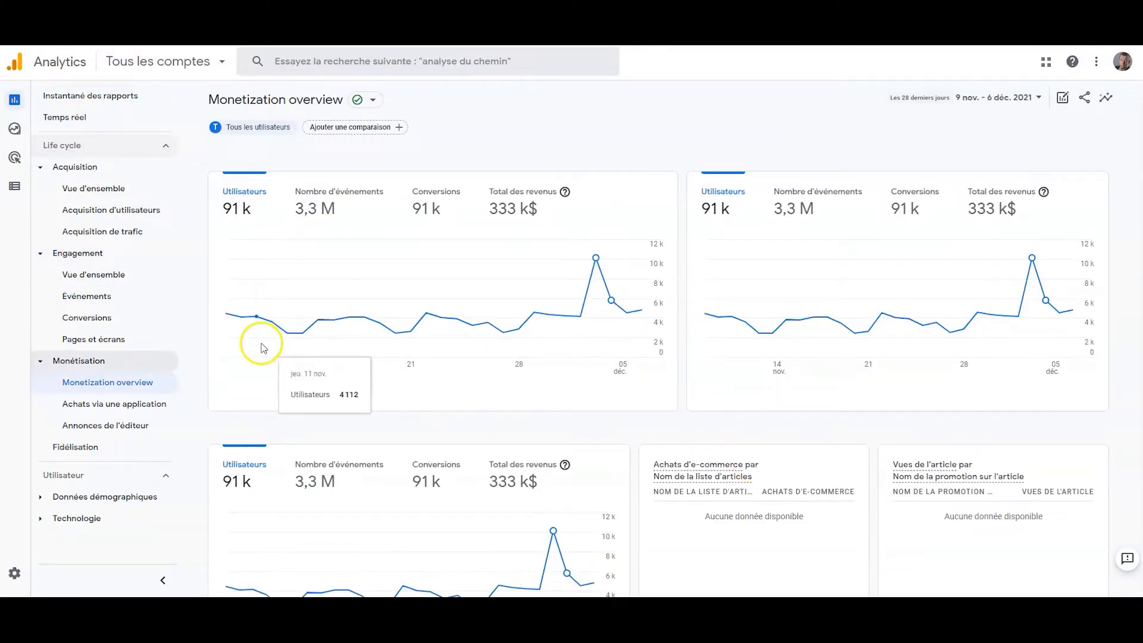
# Open the Monetization overview and examine its revenue, item list, promotion, order coupon, product and ad unit cards
pyautogui.click(85, 386)
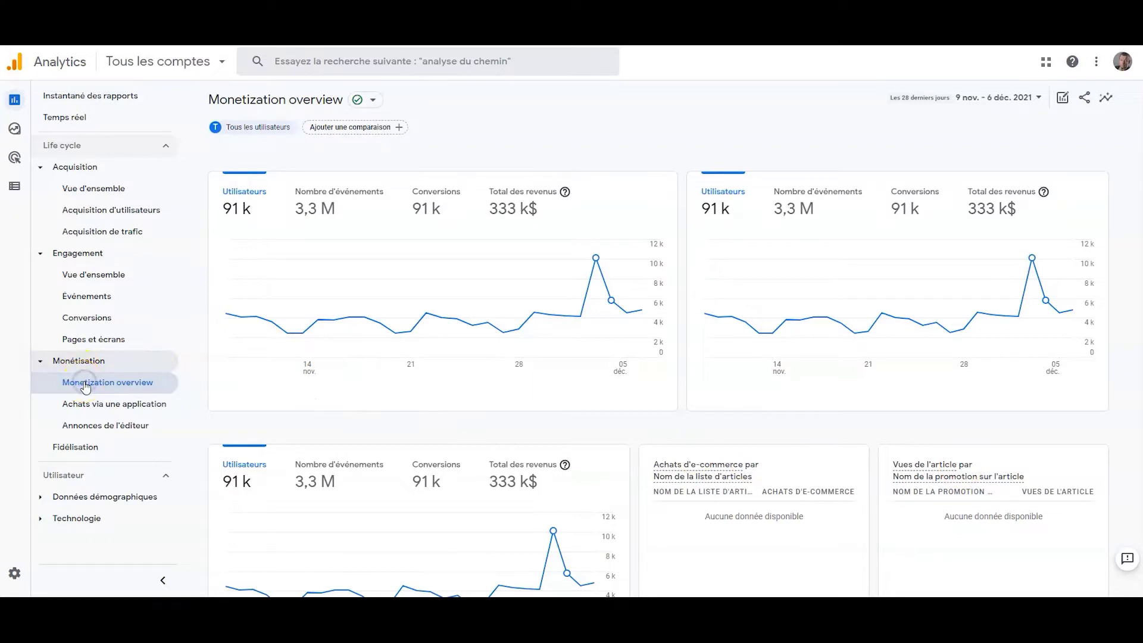
pyautogui.scroll(-5, 724, 357)
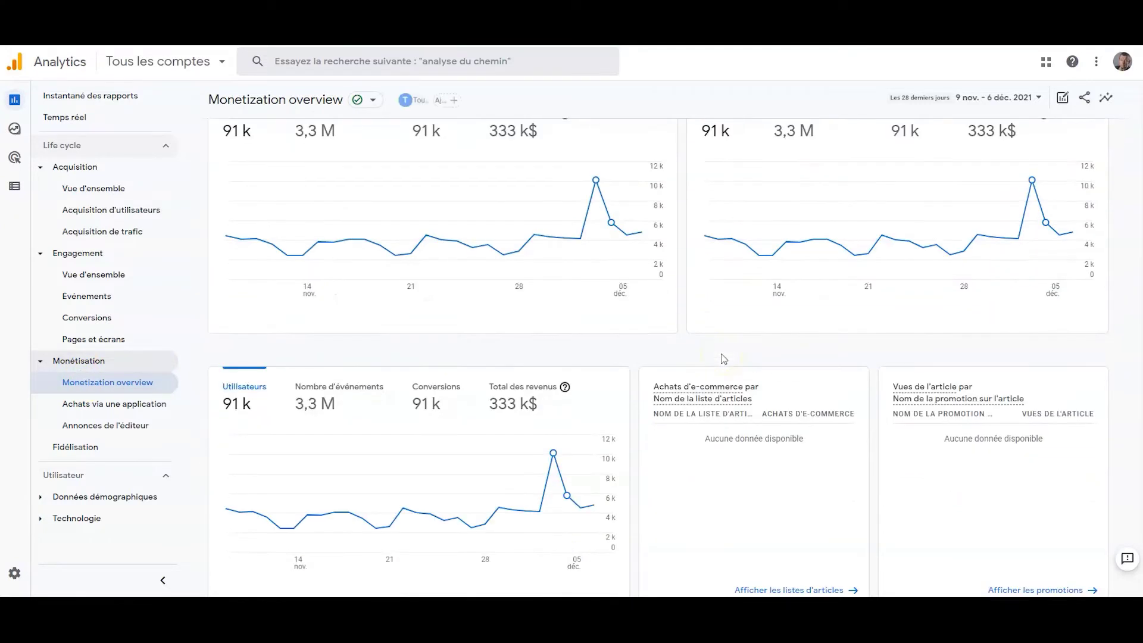
pyautogui.scroll(-2, 724, 359)
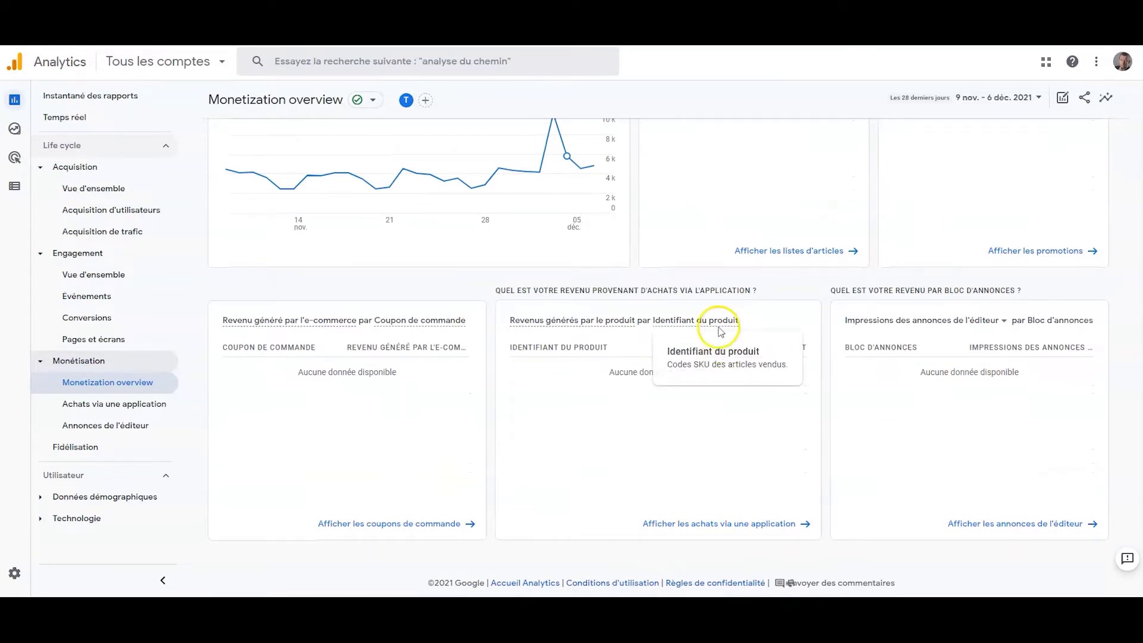
pyautogui.scroll(7, 720, 332)
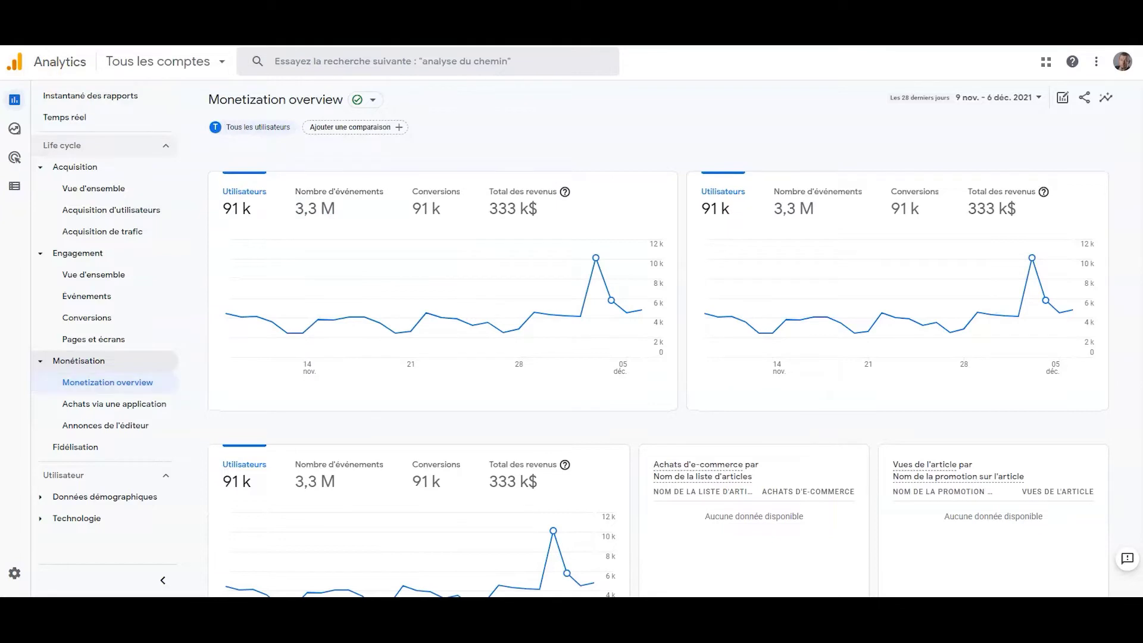
# Open the Fidélisation overview and examine its new user, cohort retention, engagement and lifetime value charts
pyautogui.click(75, 446)
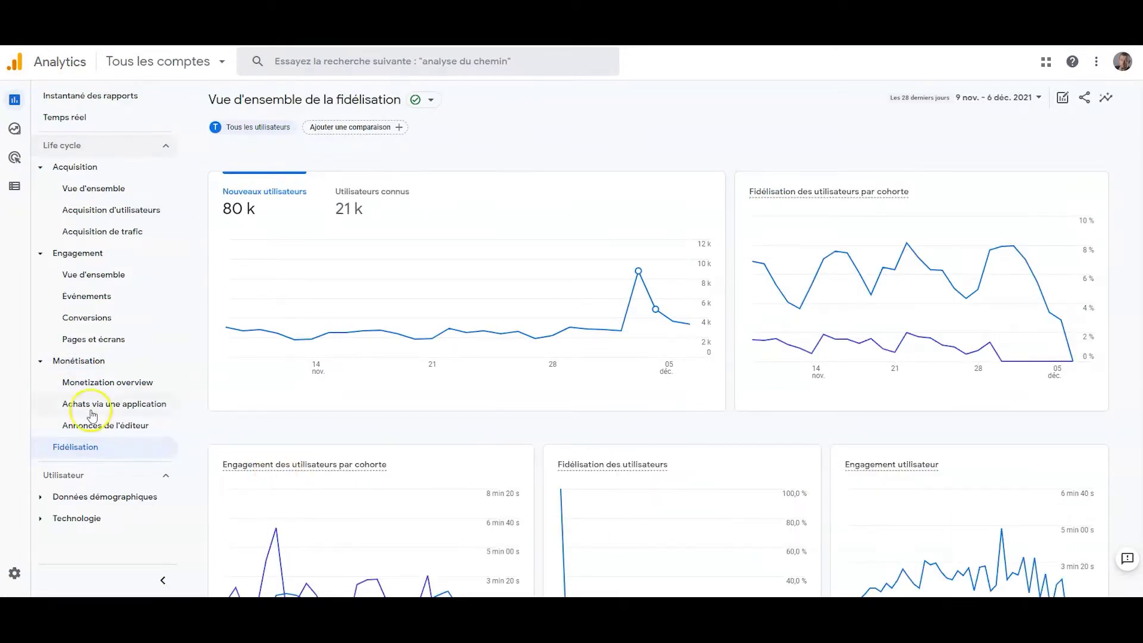
pyautogui.click(82, 452)
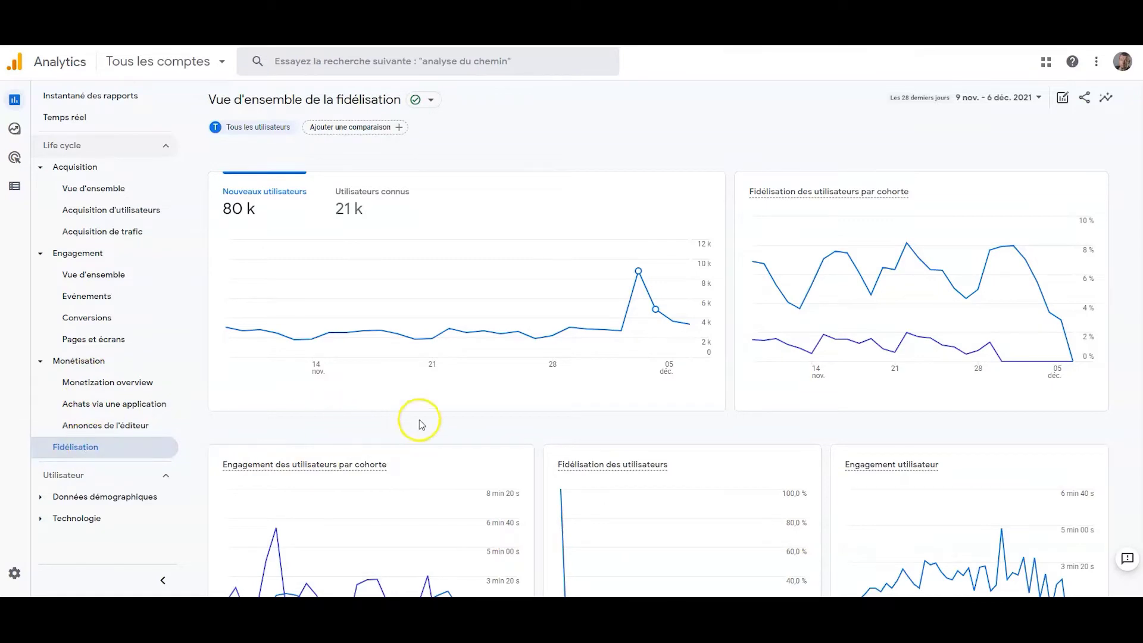
pyautogui.scroll(-4, 756, 421)
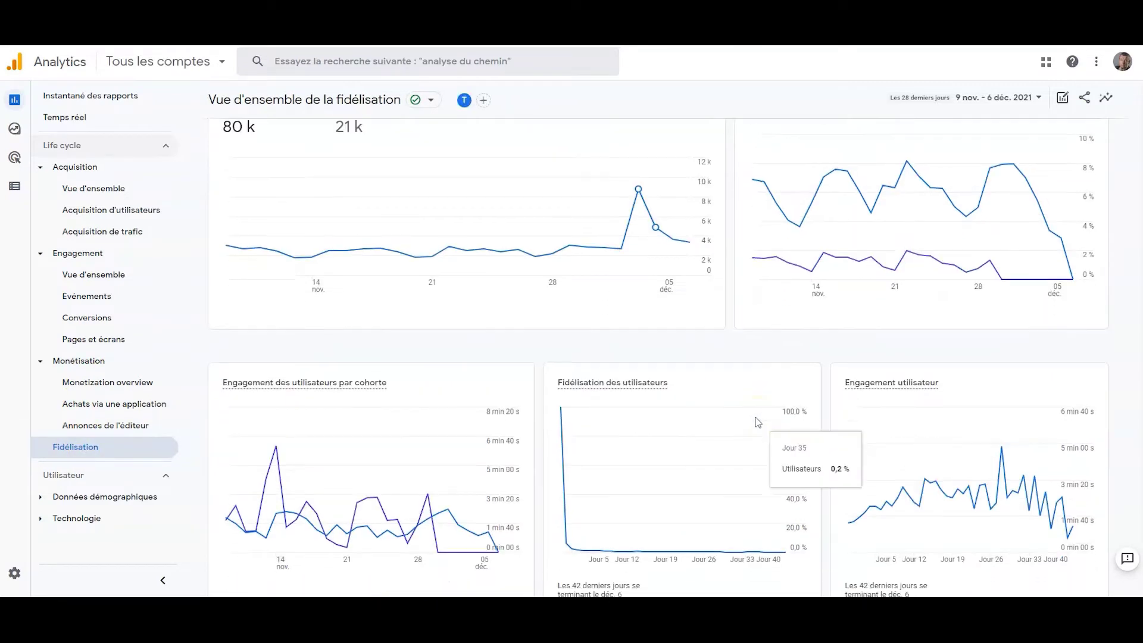
pyautogui.scroll(-3, 756, 421)
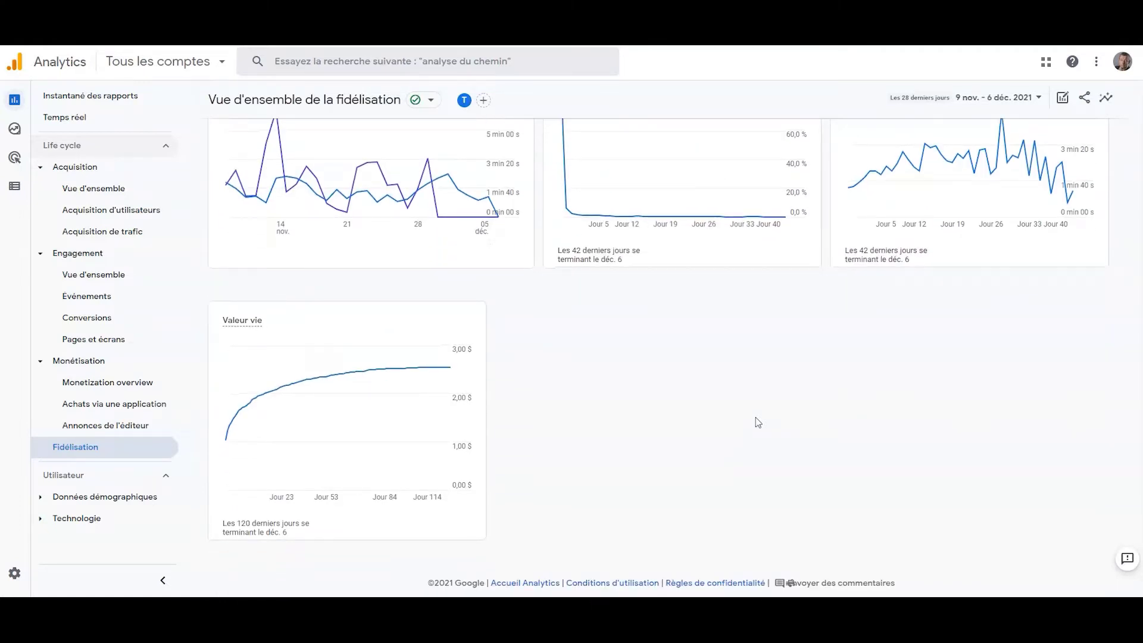
pyautogui.scroll(1, 757, 421)
pyautogui.scroll(4, 758, 423)
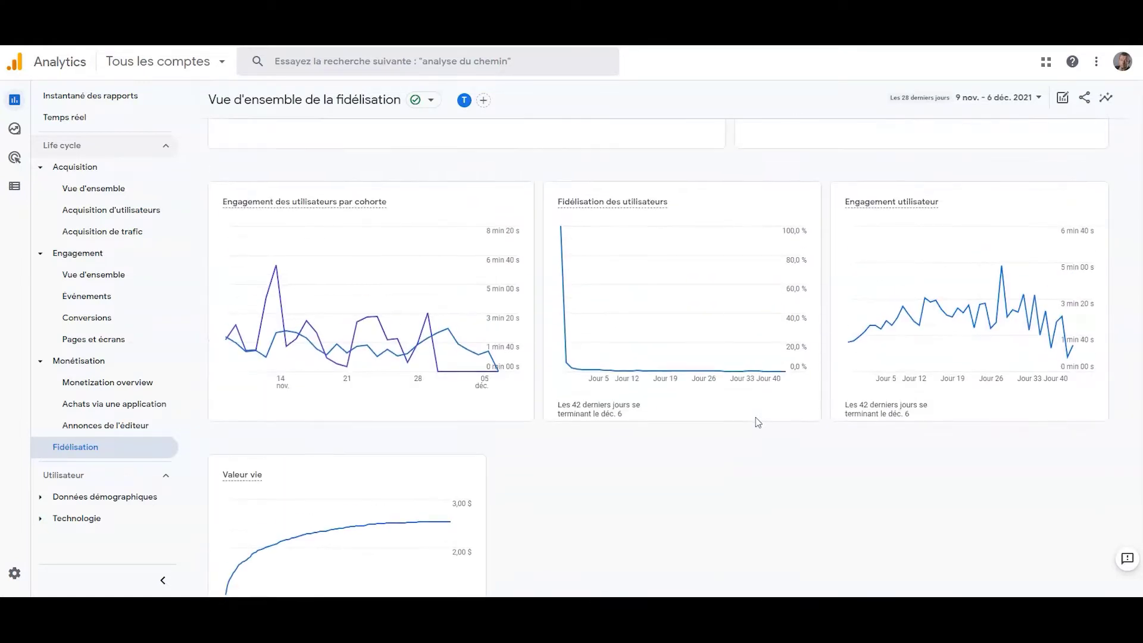
pyautogui.scroll(2, 756, 416)
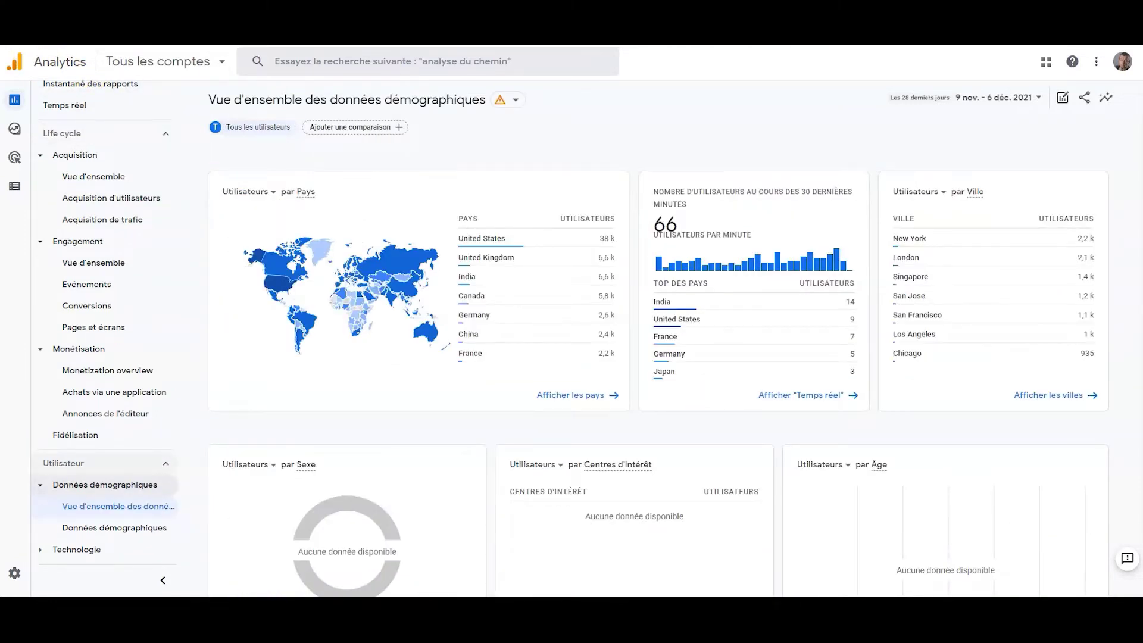
# Open the Données démographiques overview and examine its cards by country, city, gender, interests, age and language
pyautogui.click(118, 509)
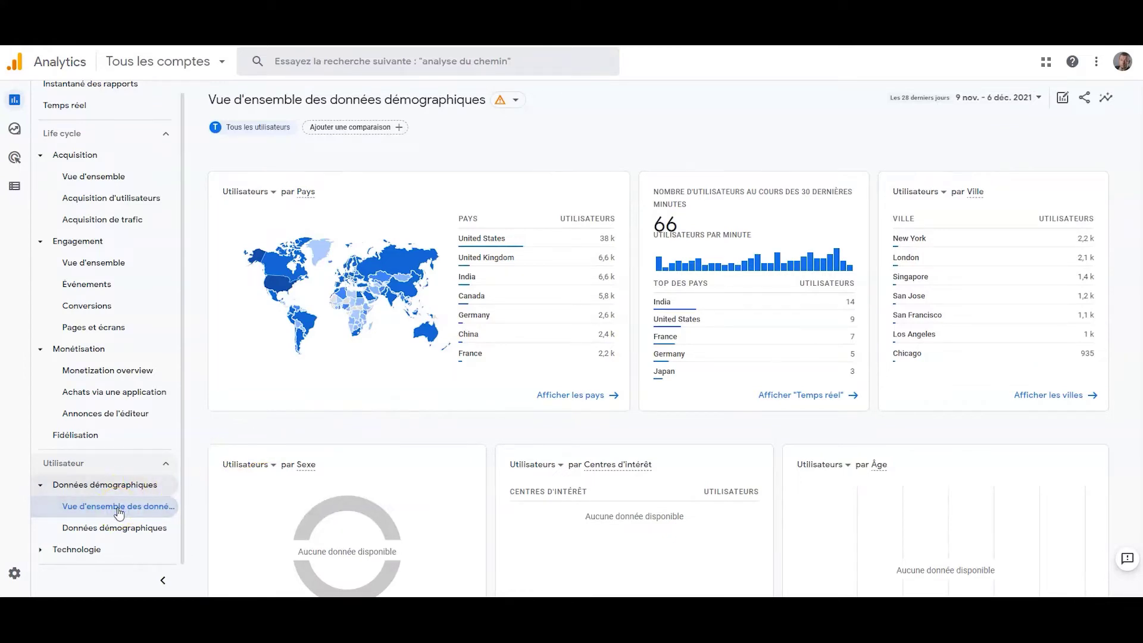
pyautogui.scroll(-6, 876, 423)
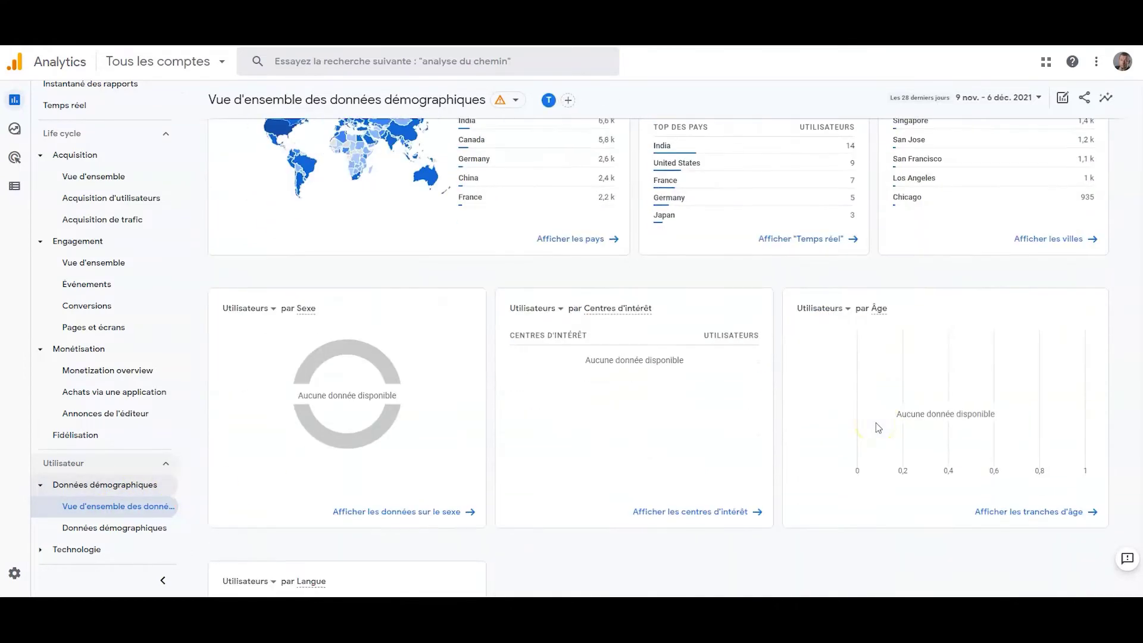
pyautogui.scroll(5, 877, 423)
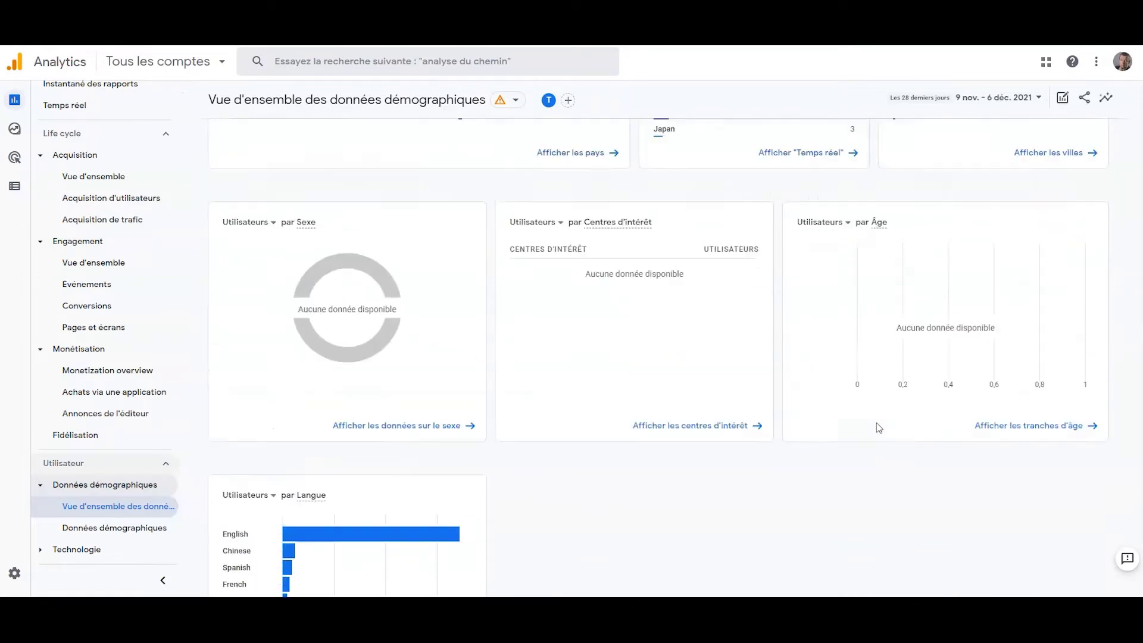
pyautogui.scroll(2, 877, 422)
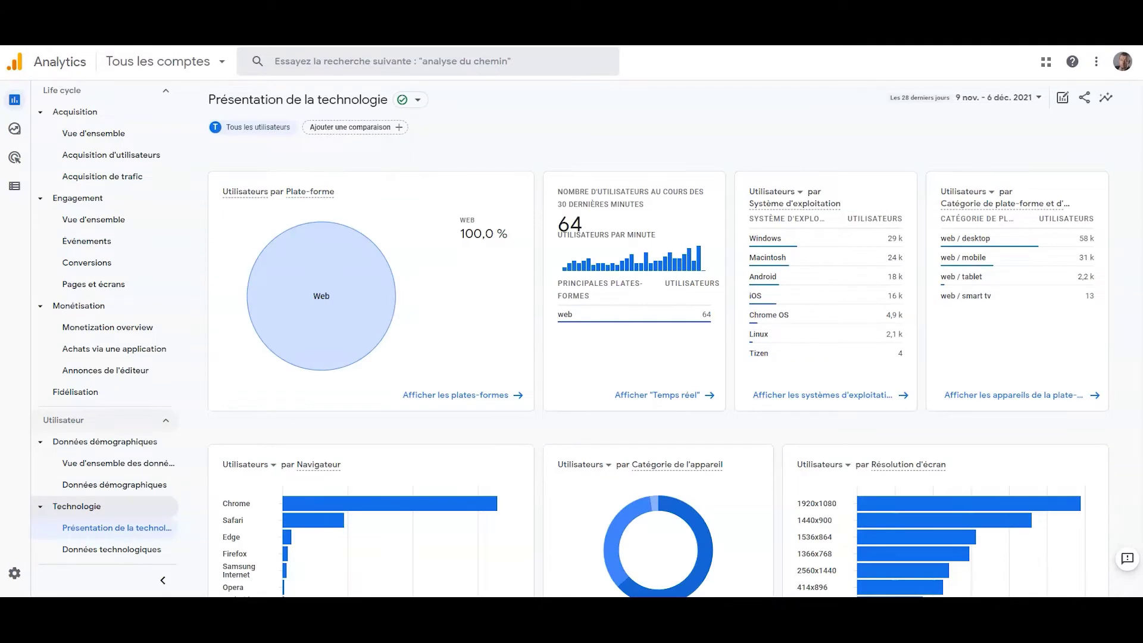
# Open the Technologie overview and examine its cards by platform, operating system, browser, device category, screen resolution and app version
pyautogui.click(116, 527)
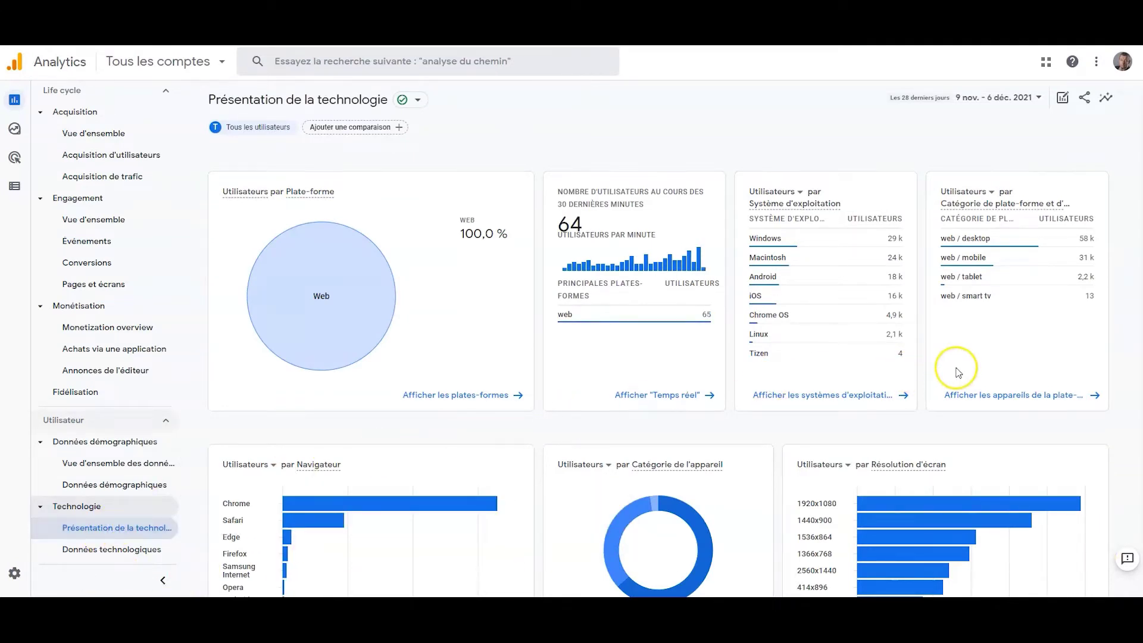
pyautogui.scroll(-6, 958, 372)
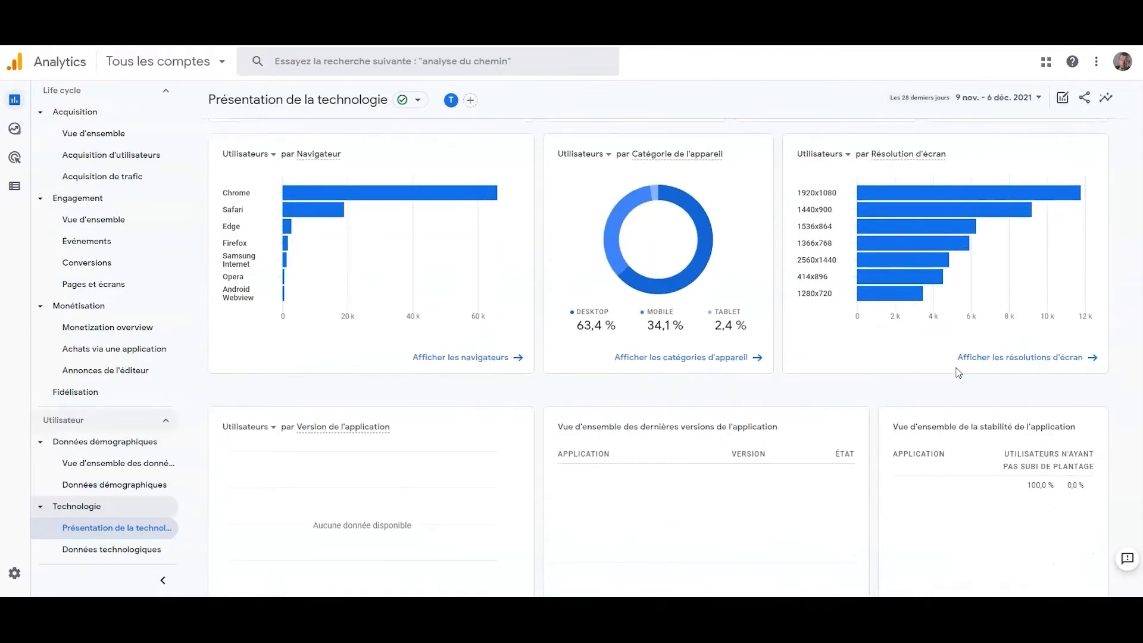
pyautogui.scroll(-5, 958, 374)
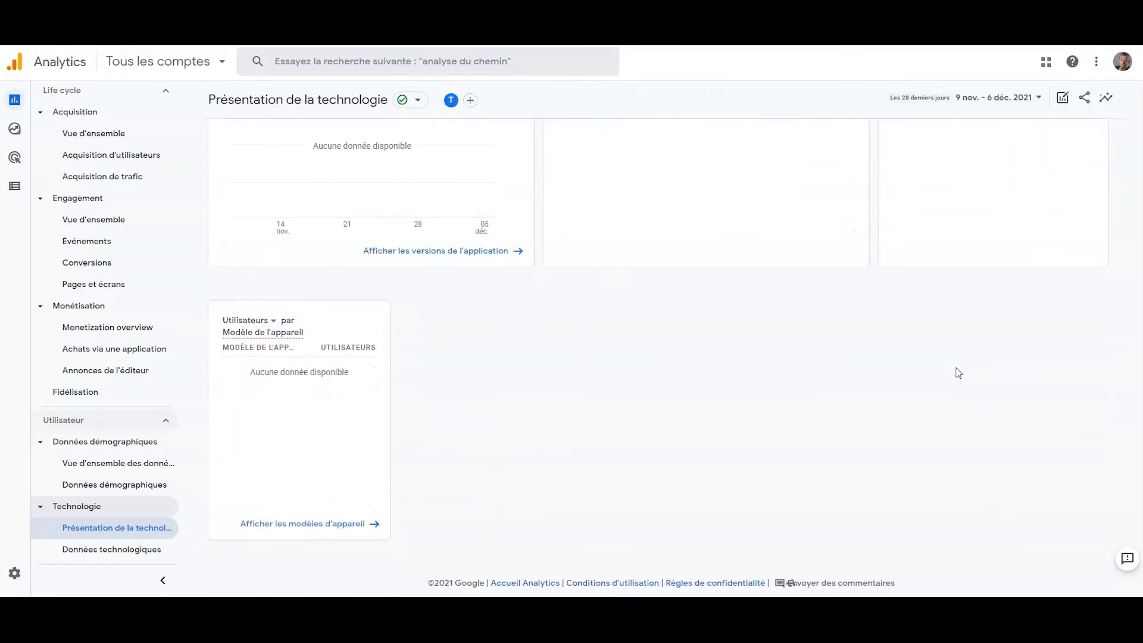
pyautogui.scroll(3, 958, 374)
pyautogui.scroll(8, 958, 373)
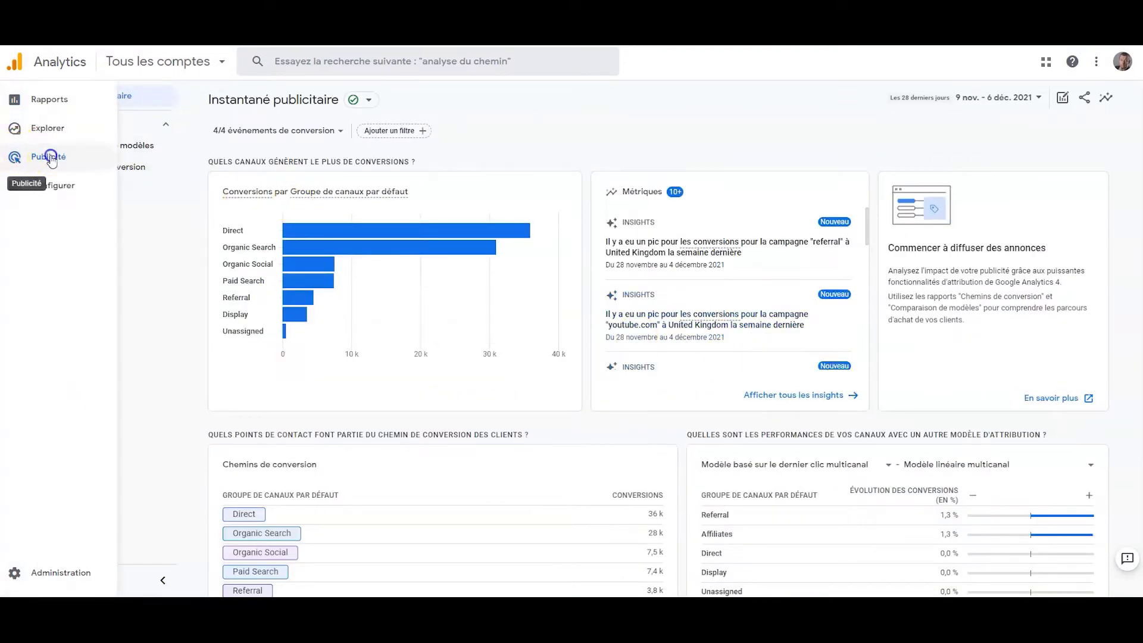
# Open the Instantané publicitaire in the Publicité section and examine its channel conversions, insights, conversion path and attribution model cards
pyautogui.click(99, 233)
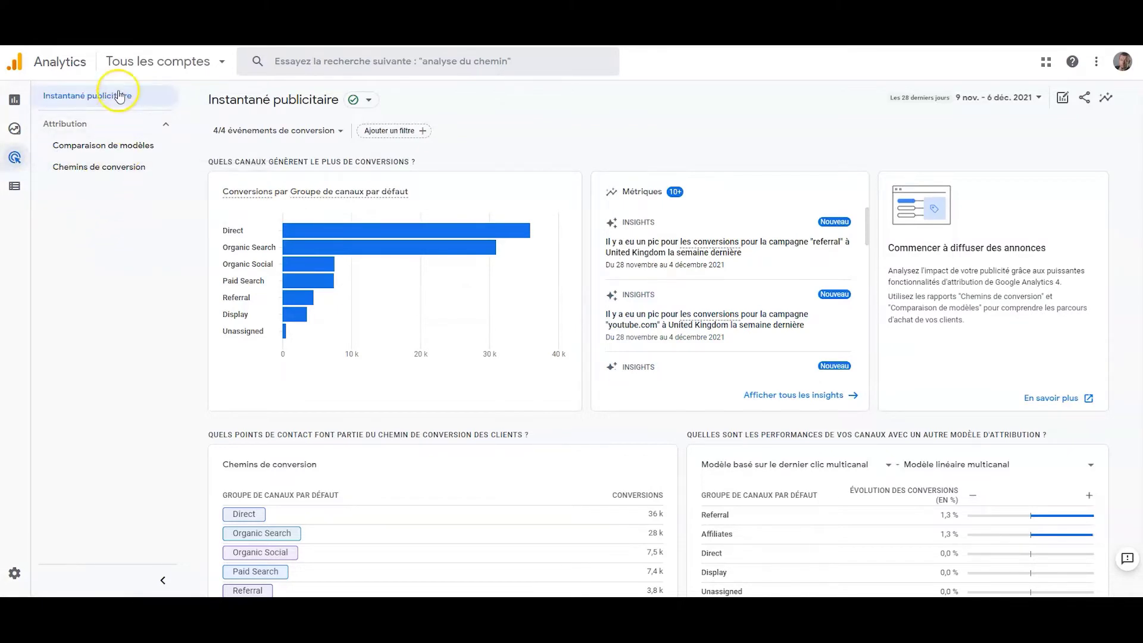
pyautogui.click(119, 94)
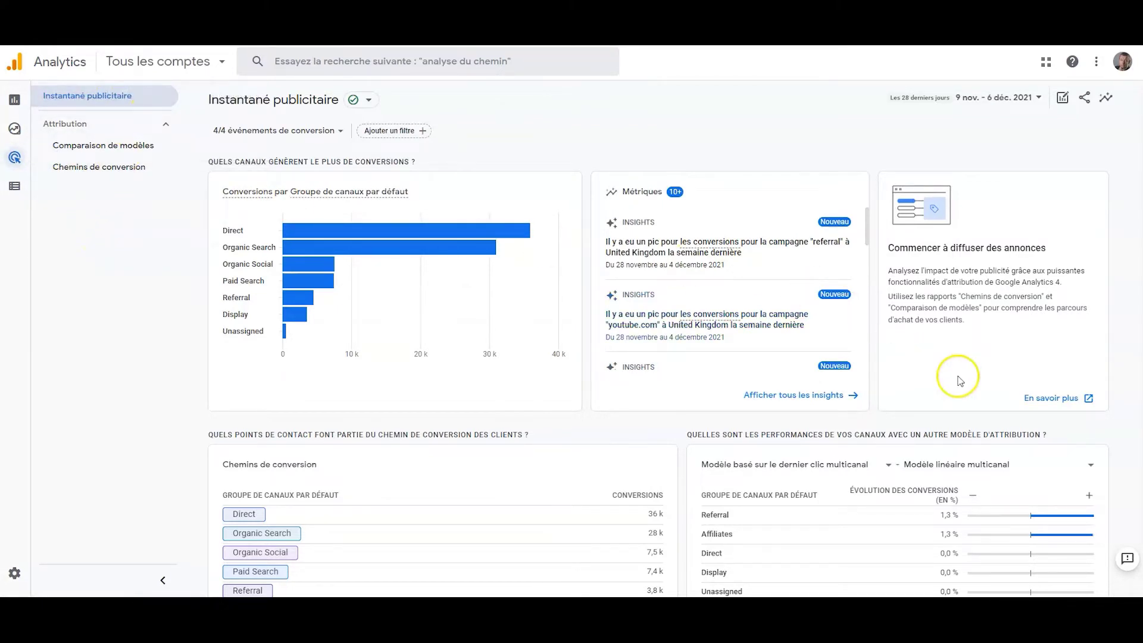
pyautogui.scroll(-3, 957, 375)
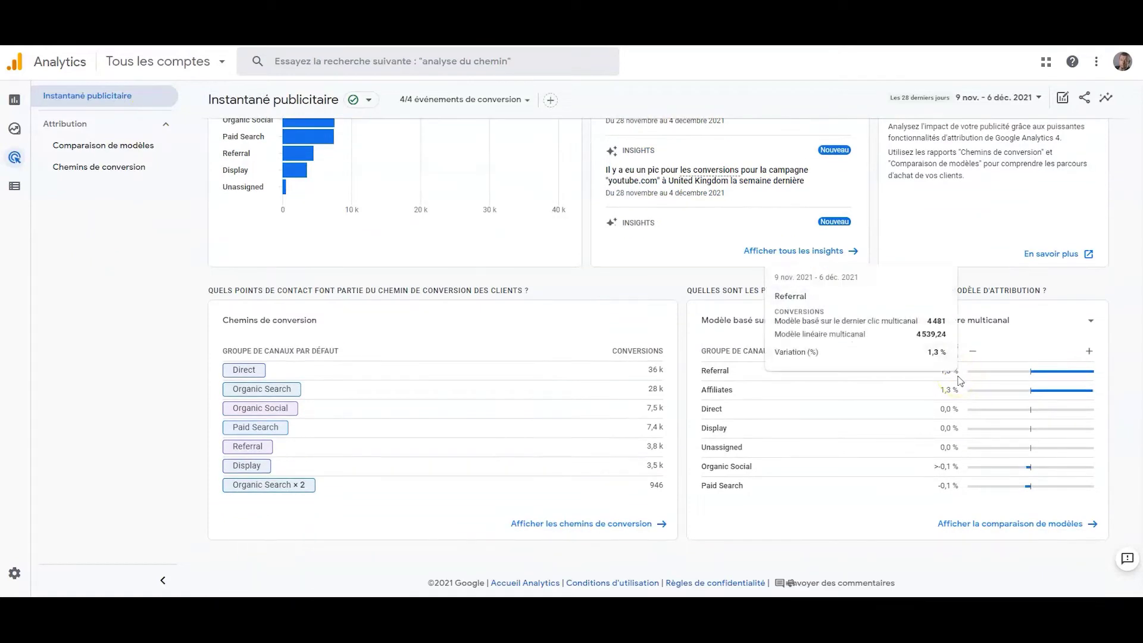
pyautogui.scroll(3, 961, 378)
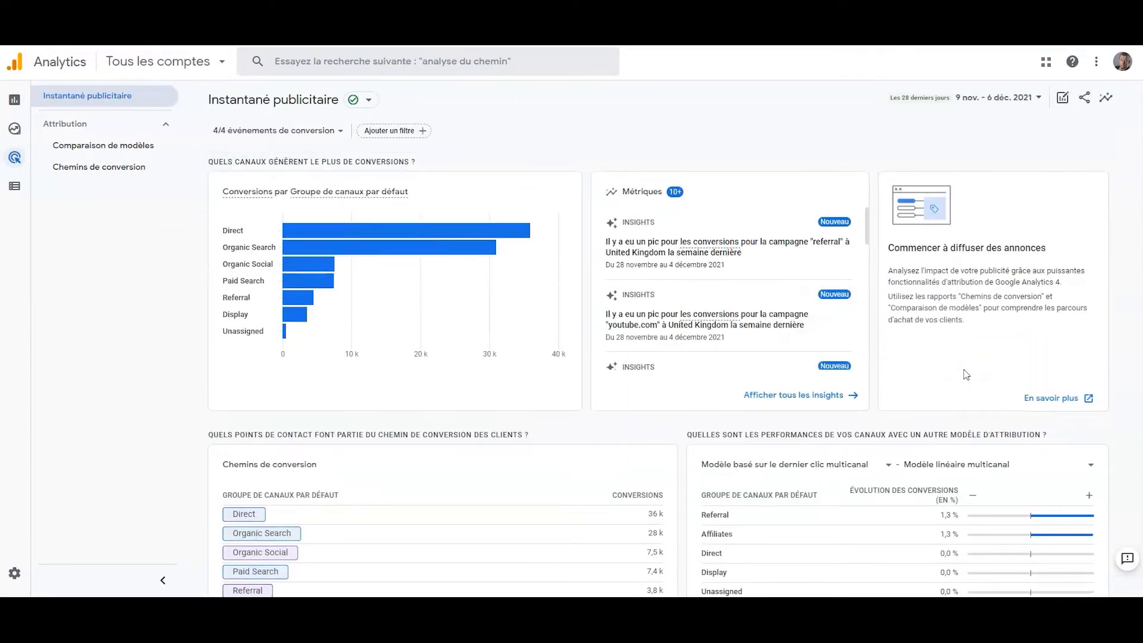
# View the Comparaison de modèles attribution report and examine the touchpoint charts and channel table of the Chemins de conversion report
pyautogui.click(79, 147)
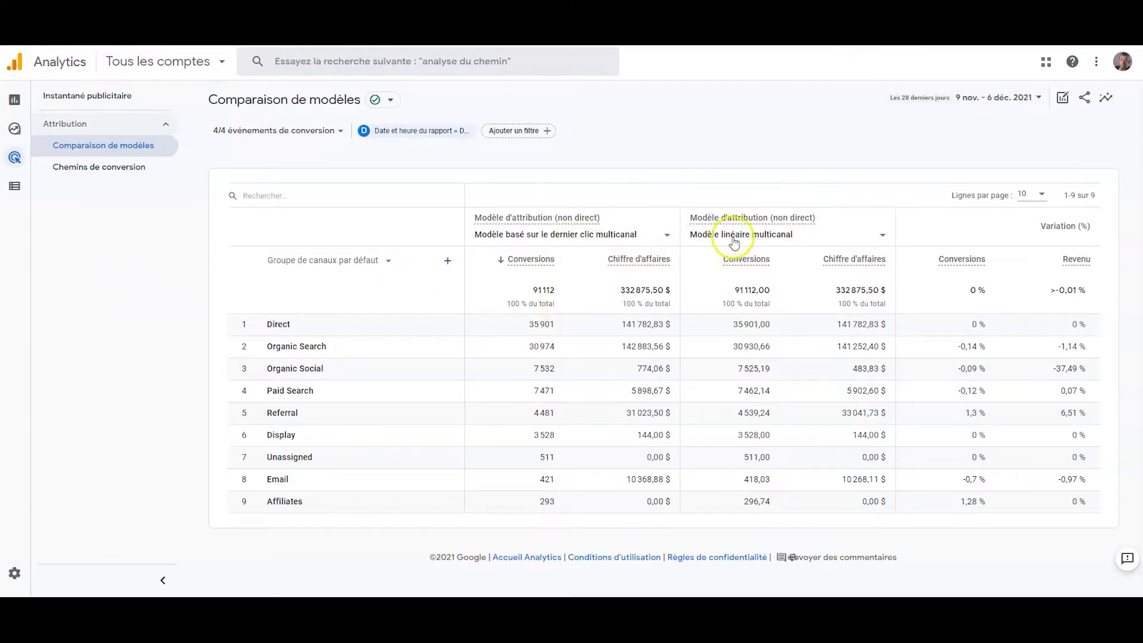
pyautogui.click(119, 170)
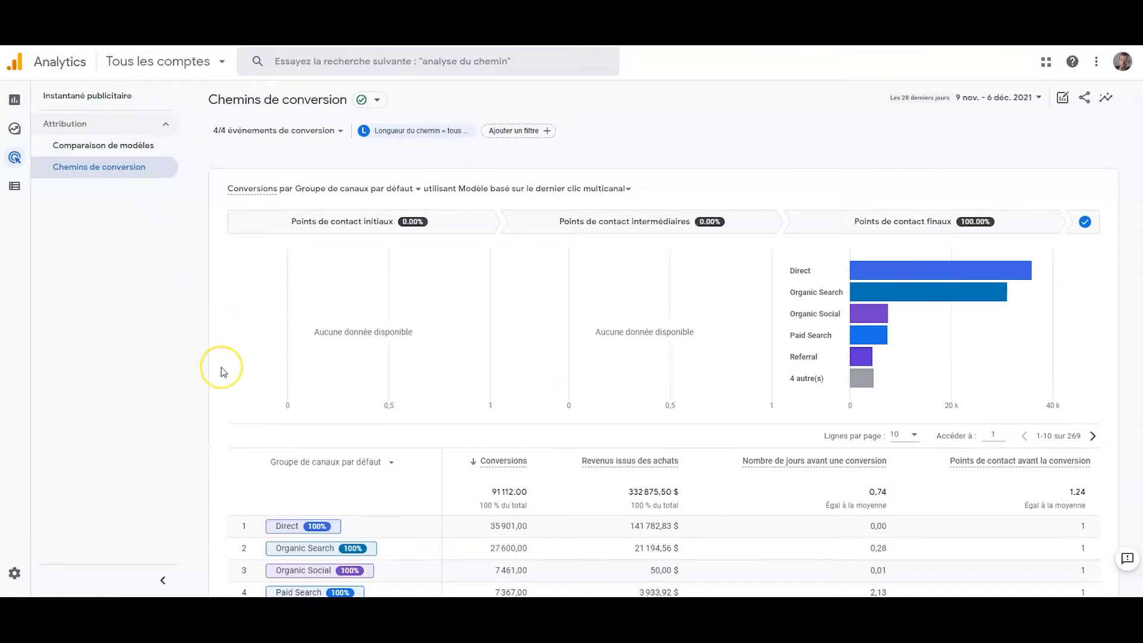
pyautogui.scroll(-3, 224, 372)
pyautogui.scroll(-1, 224, 373)
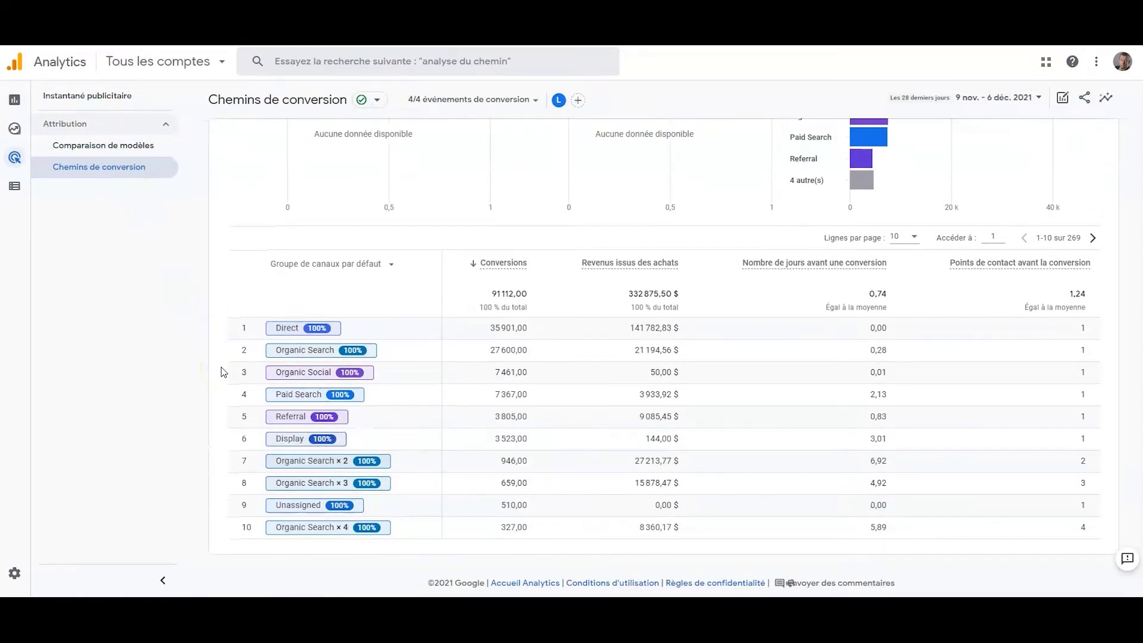
pyautogui.scroll(3, 223, 372)
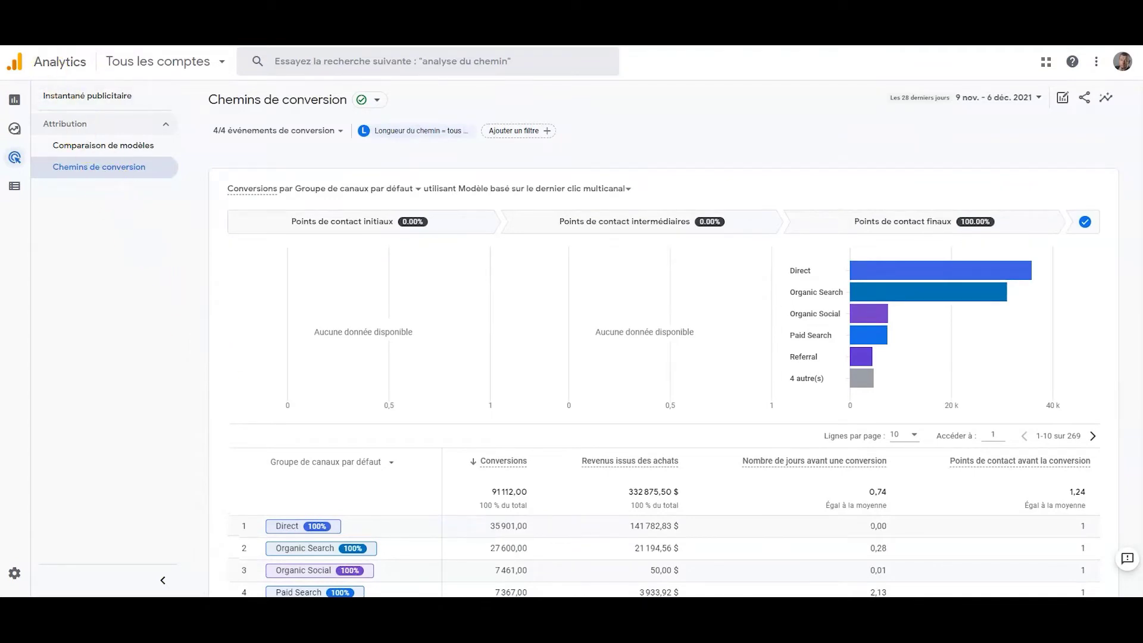
# Open the Événements page of the Configurer section and examine the list of existing events
pyautogui.click(14, 185)
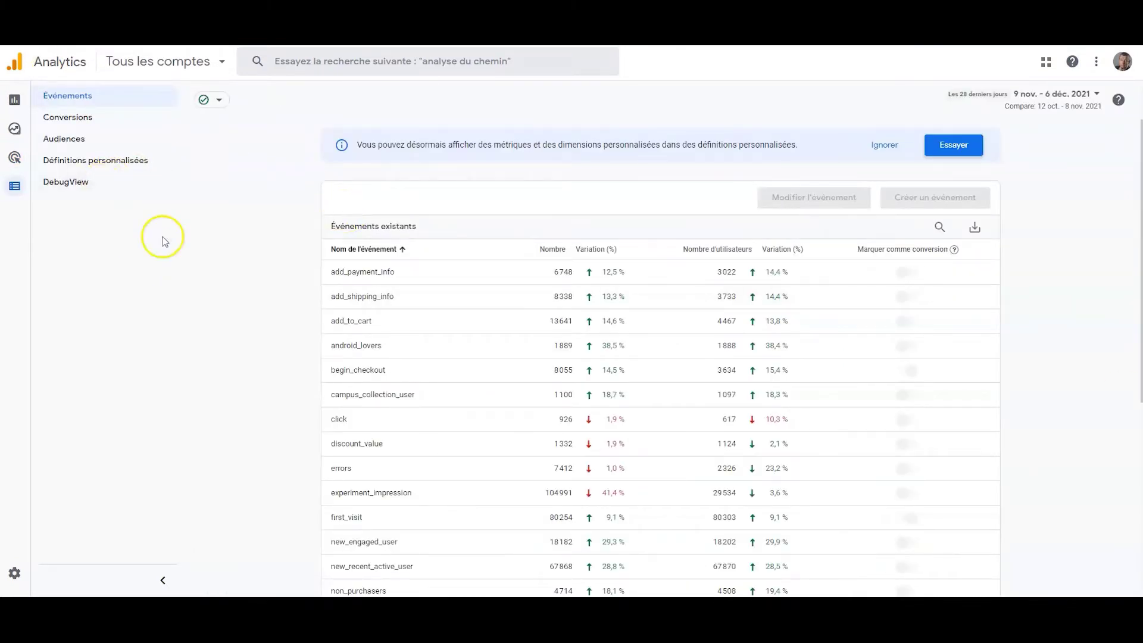
pyautogui.moveTo(23, 191)
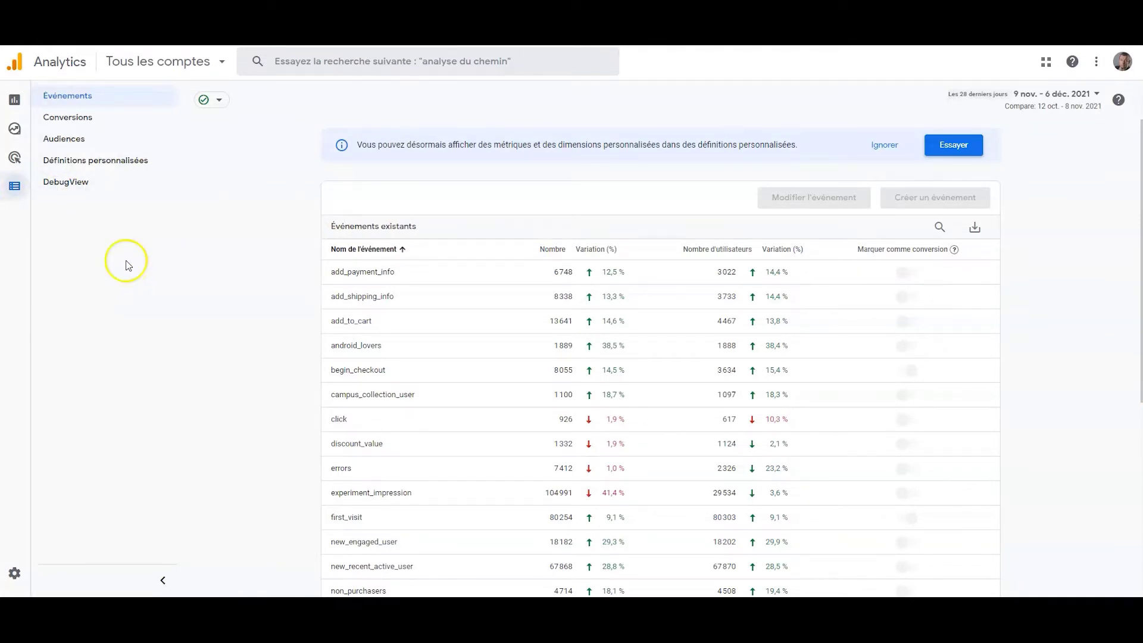
pyautogui.click(79, 98)
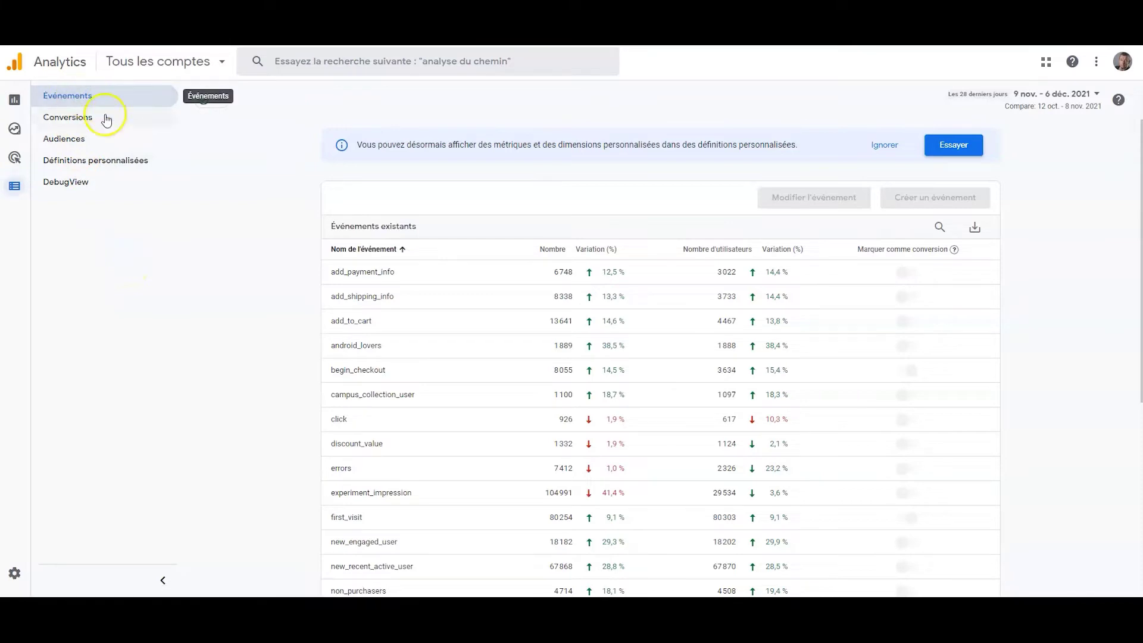
pyautogui.scroll(-3, 564, 387)
pyautogui.scroll(-2, 565, 388)
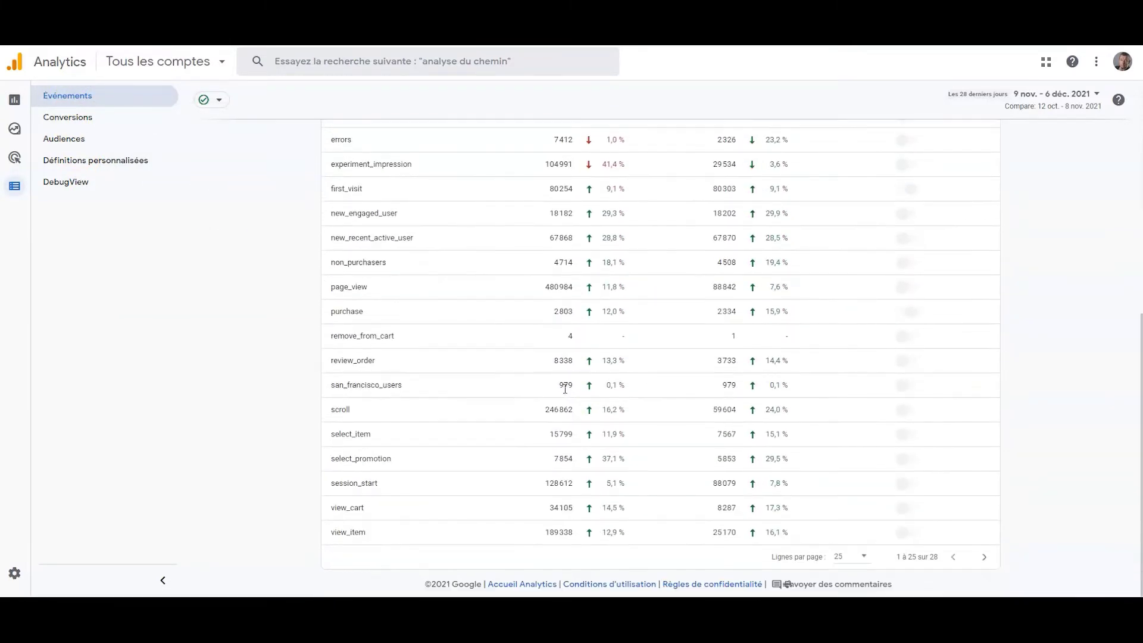
# View the Conversions page's conversion events and the Audiences page's audience list in the Configurer section
pyautogui.scroll(4, 563, 388)
pyautogui.scroll(1, 564, 390)
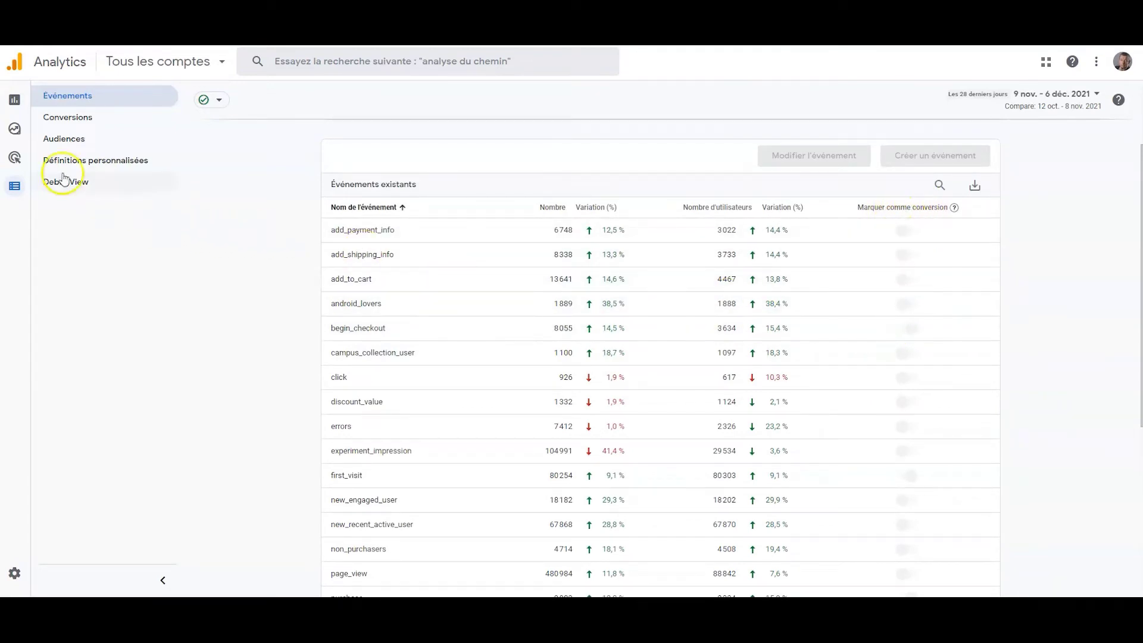
pyautogui.click(65, 119)
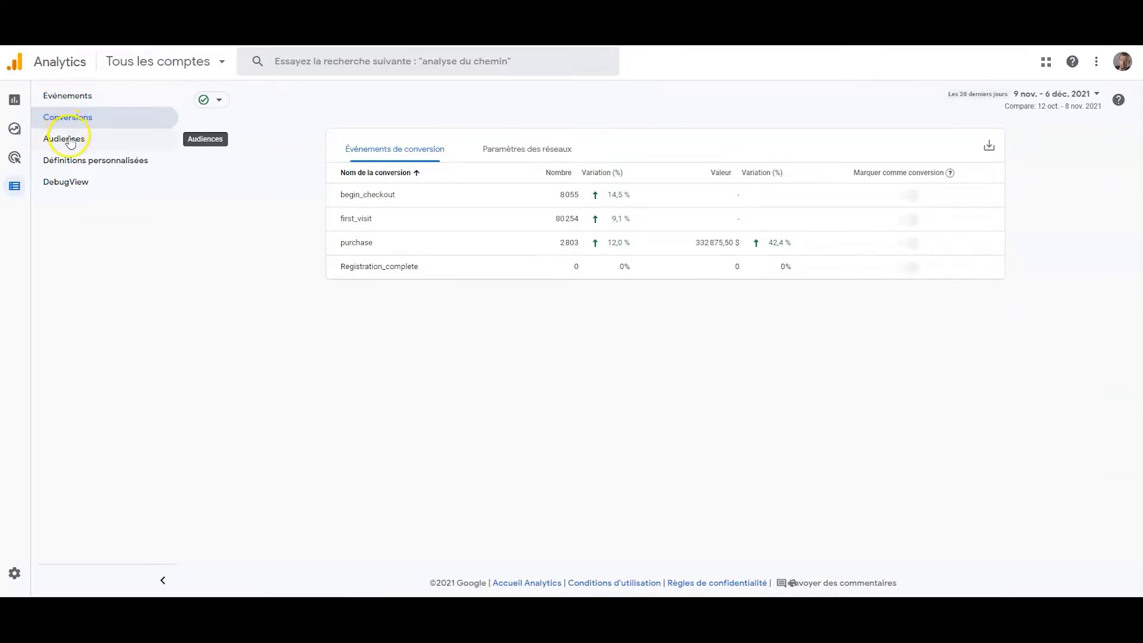
pyautogui.click(69, 141)
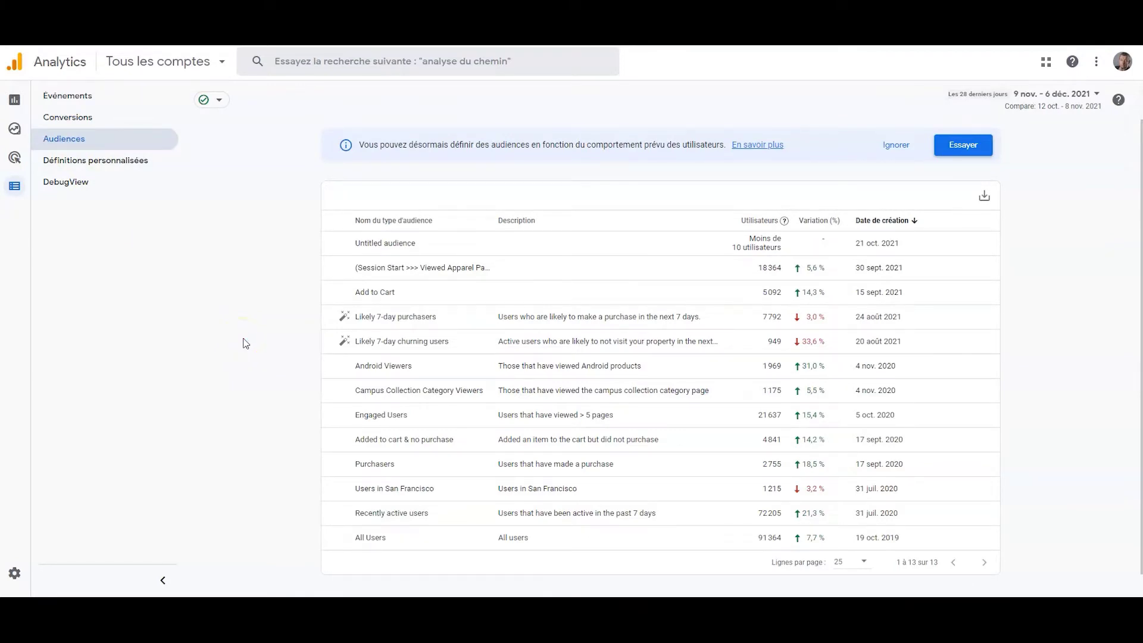
# Examine the custom dimensions and custom metrics under Définitions personnalisées, and open the DebugView page
pyautogui.click(116, 166)
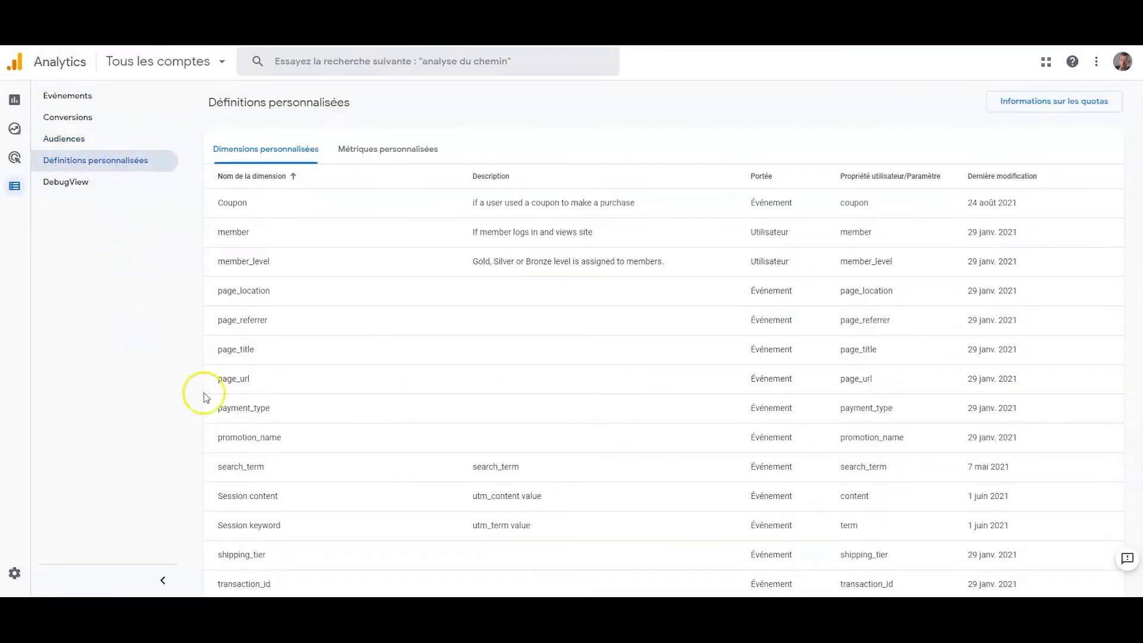
pyautogui.scroll(-3, 303, 419)
pyautogui.scroll(3, 303, 419)
pyautogui.click(387, 150)
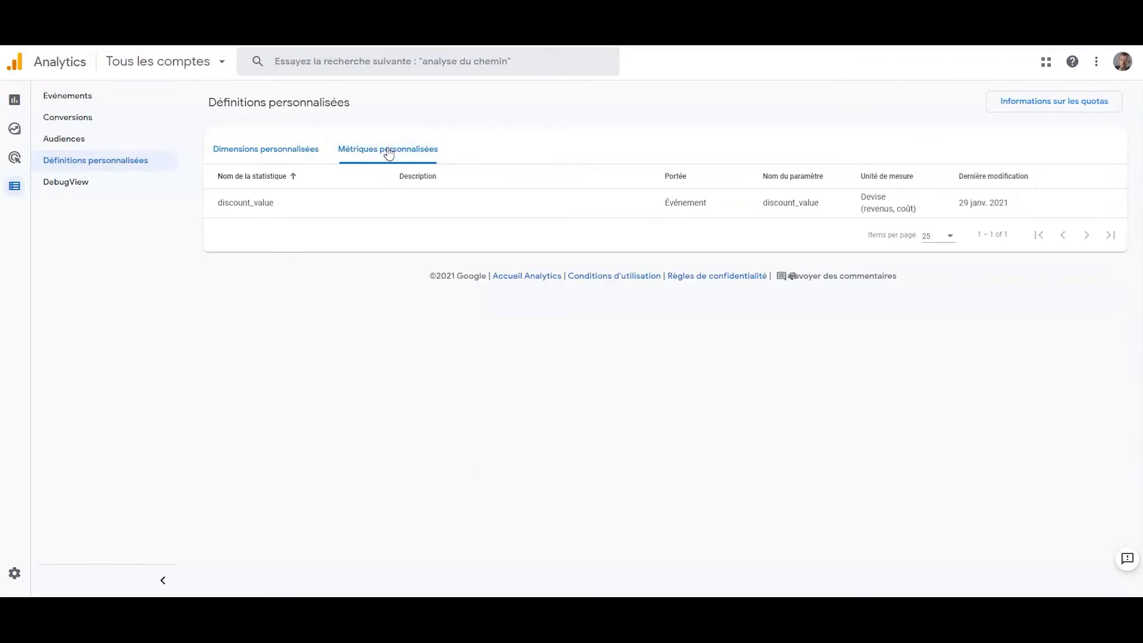
pyautogui.click(80, 184)
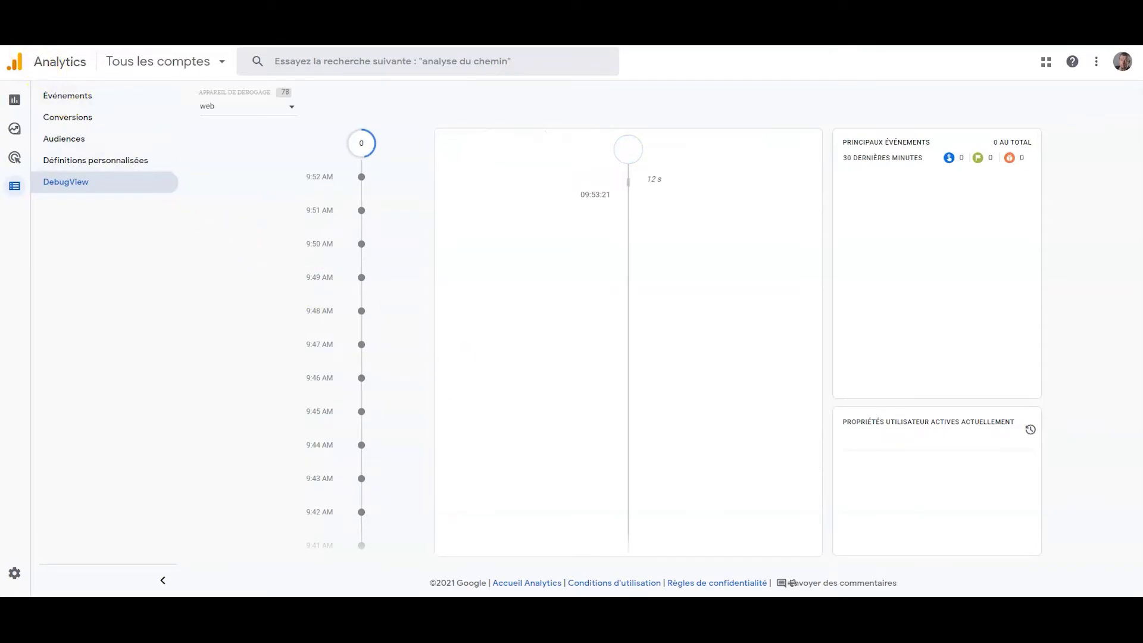
# In Instantané des rapports, apply a Personnalisée range of 6 déc. 2021 compared with Même période l'année dernière (même jour de la semaine)
pyautogui.click(14, 61)
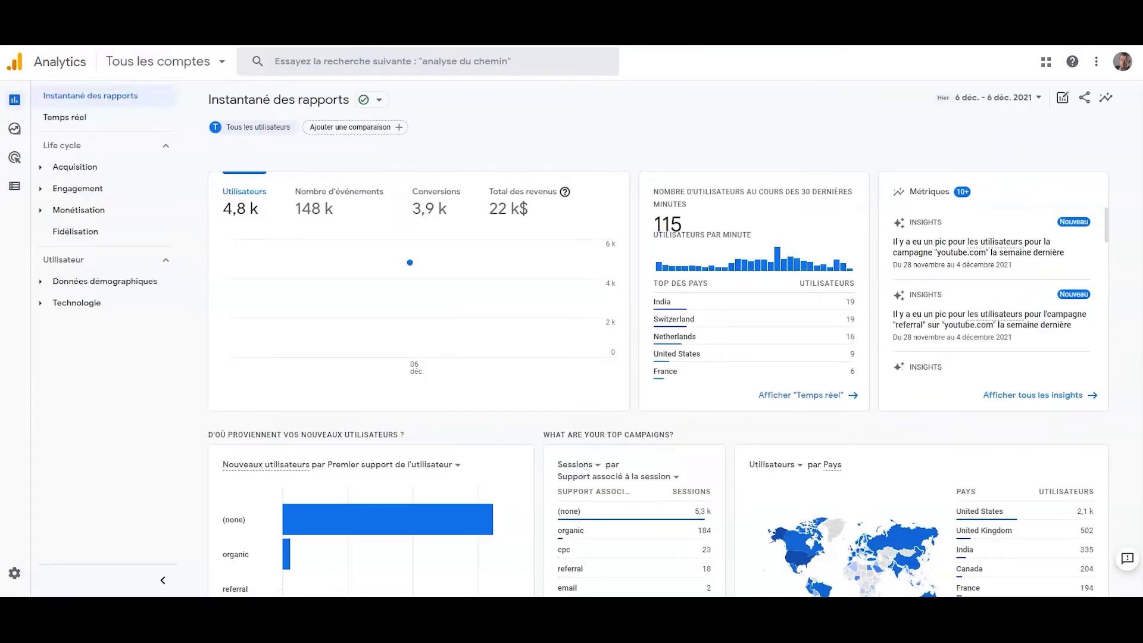
pyautogui.moveTo(560, 325)
pyautogui.click(1007, 98)
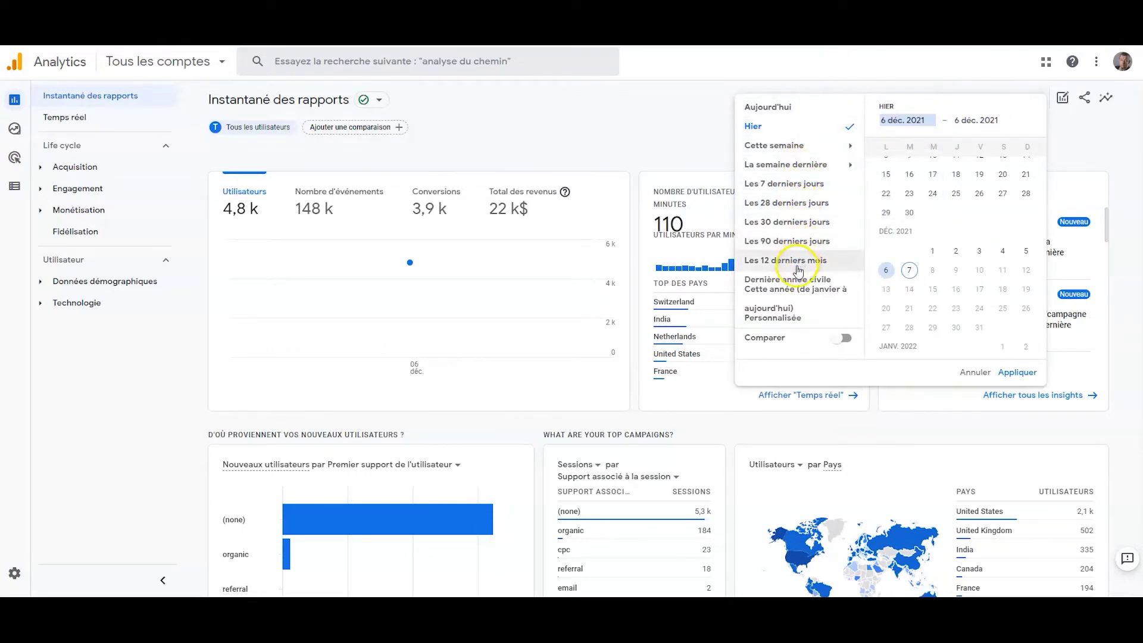
pyautogui.click(788, 316)
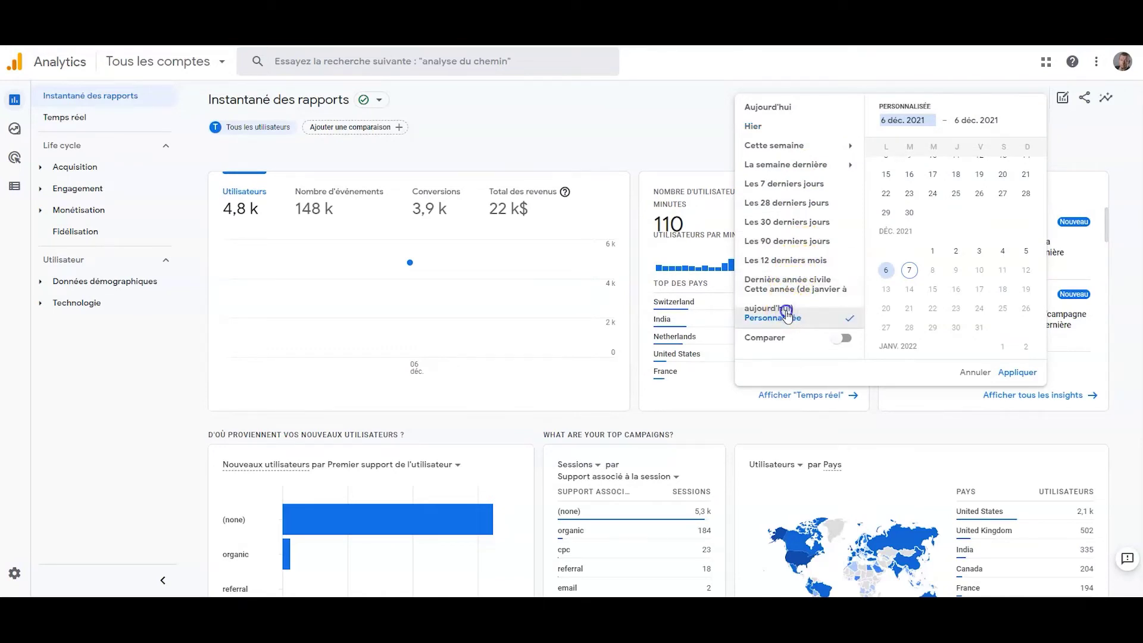
pyautogui.click(846, 338)
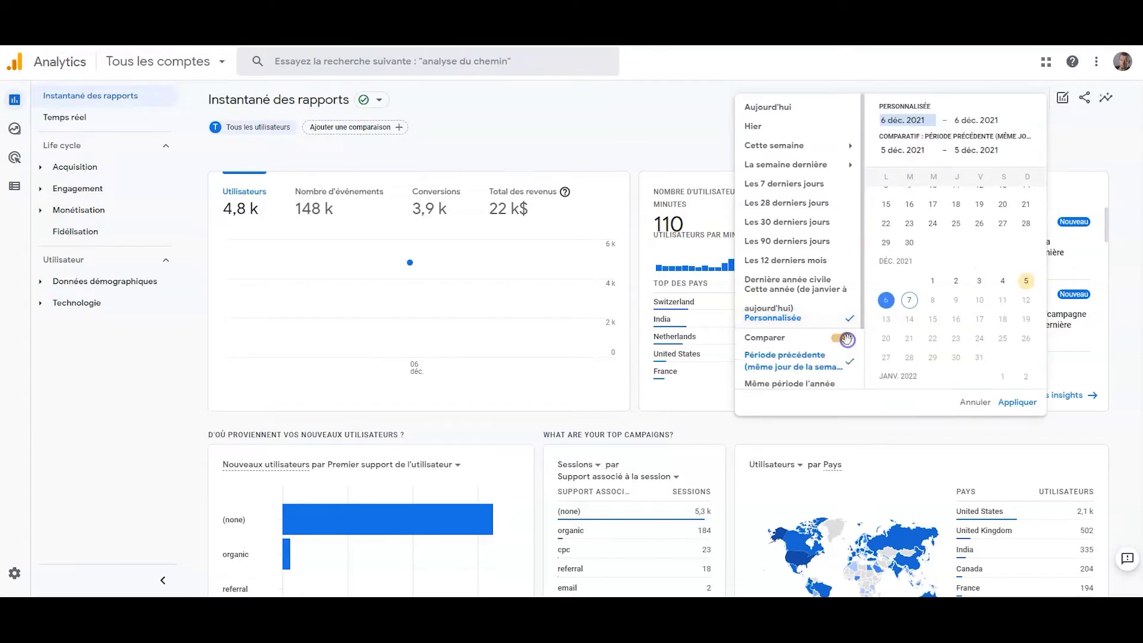
pyautogui.scroll(-1, 834, 357)
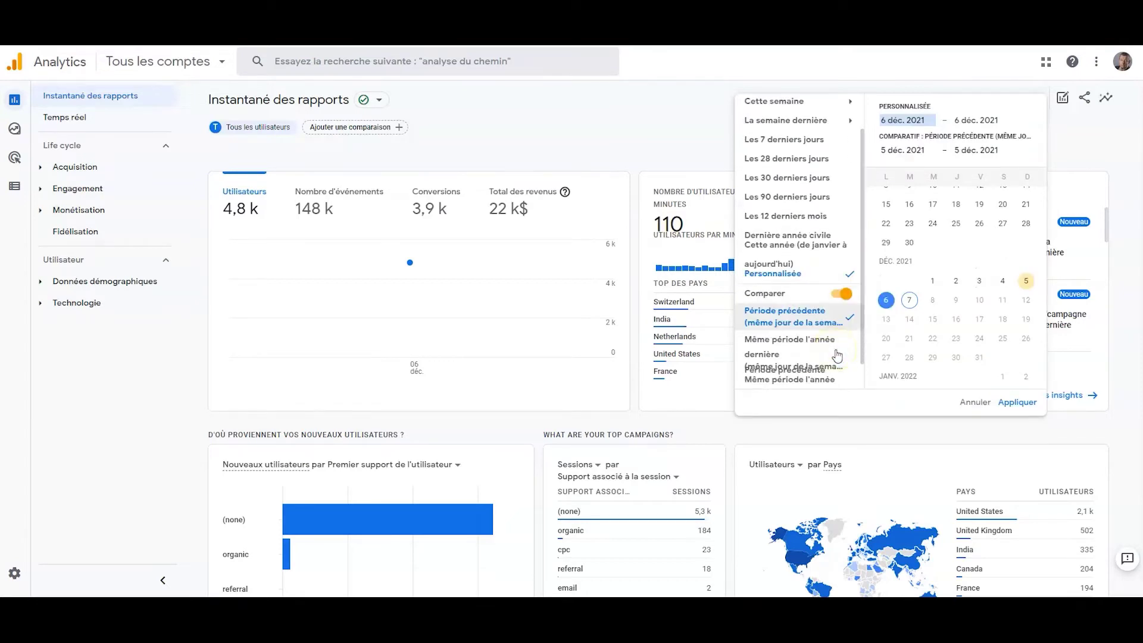
pyautogui.scroll(-1, 837, 356)
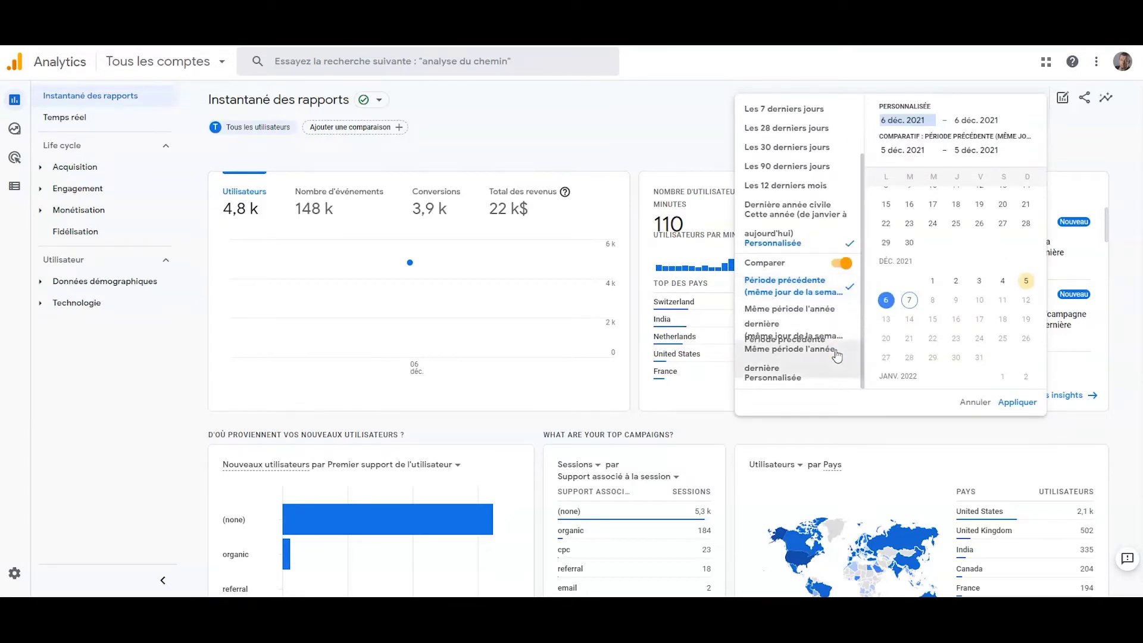
pyautogui.click(841, 324)
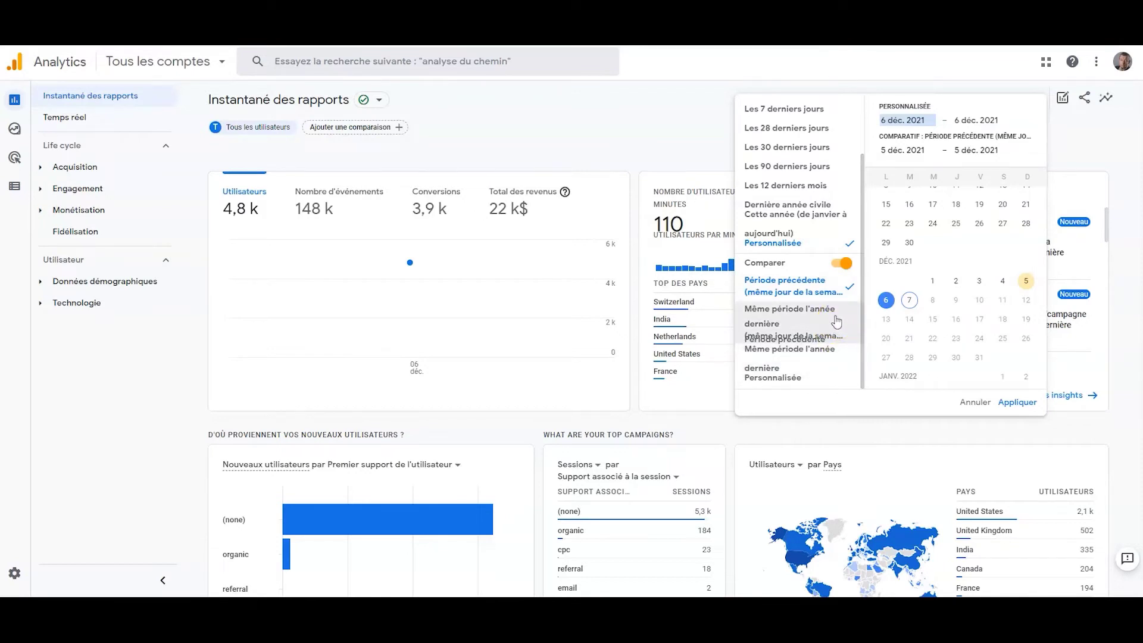
pyautogui.click(837, 321)
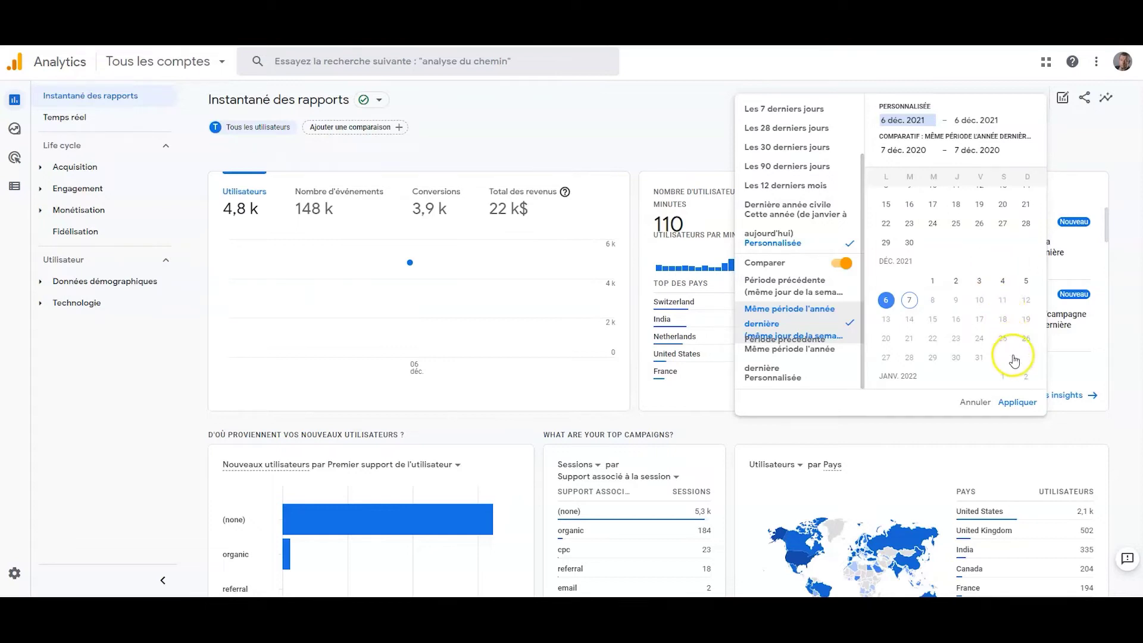
pyautogui.click(1019, 403)
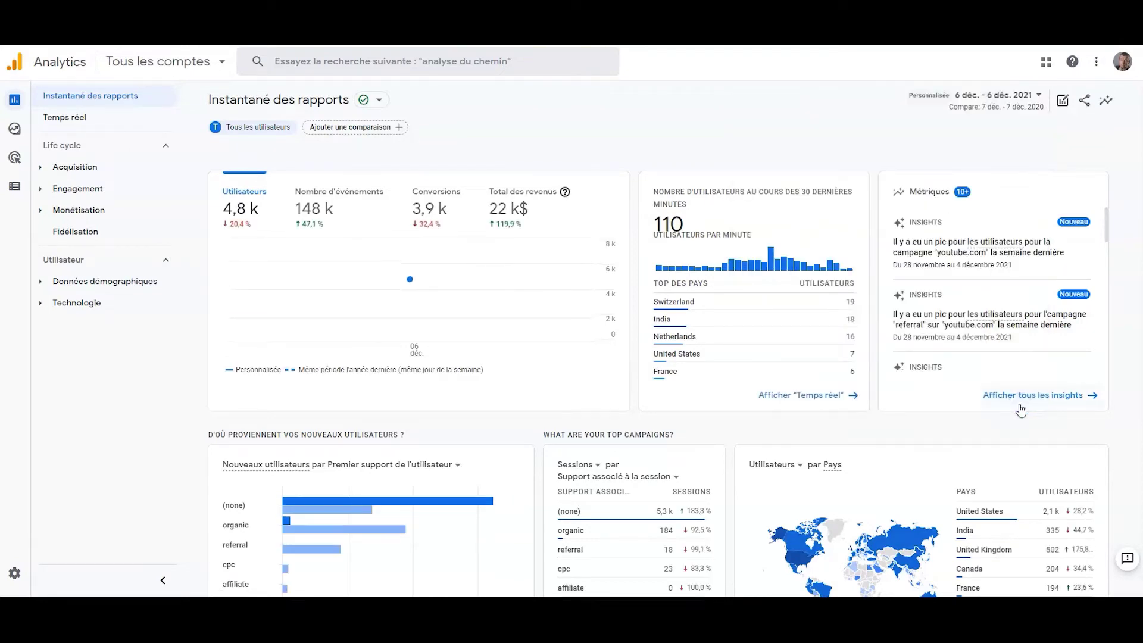
# Examine the comparison figures across the cards of the Instantané des rapports page
pyautogui.scroll(-5, 939, 430)
pyautogui.scroll(4, 941, 436)
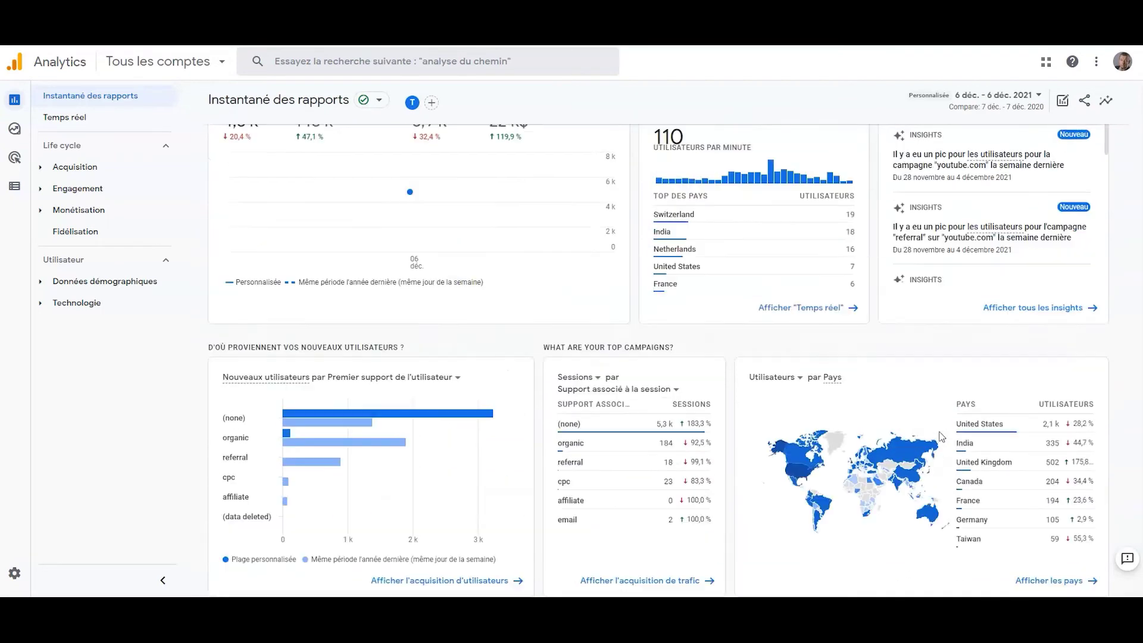
pyautogui.scroll(2, 941, 436)
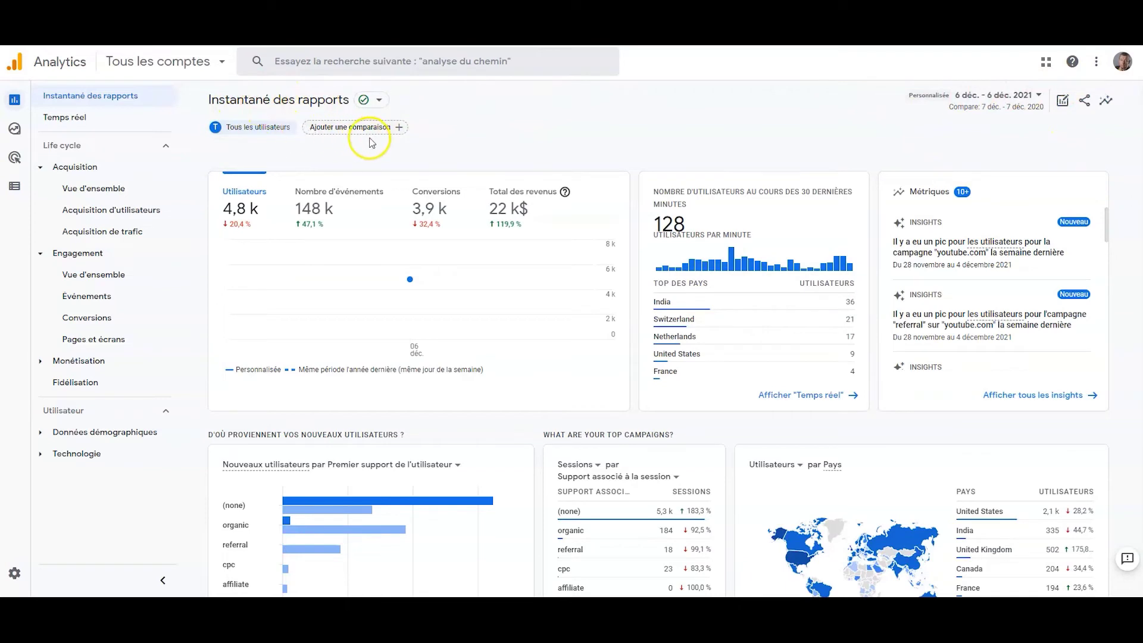
# Browse the audience values and available variables for a new user comparison, and close it without applying
pyautogui.click(262, 127)
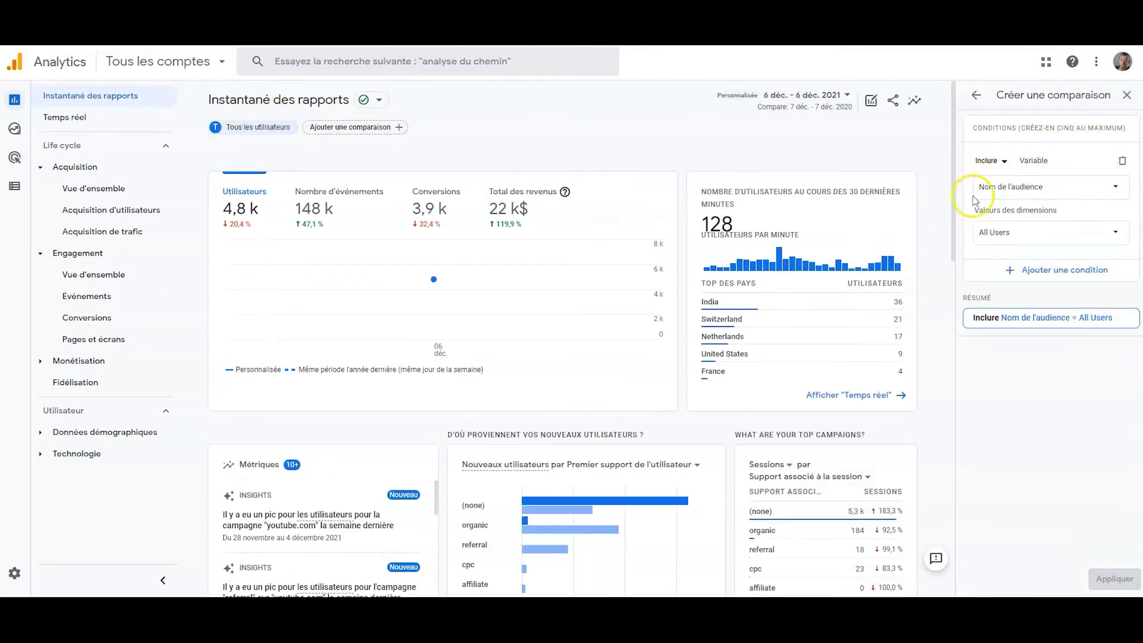
pyautogui.click(1083, 237)
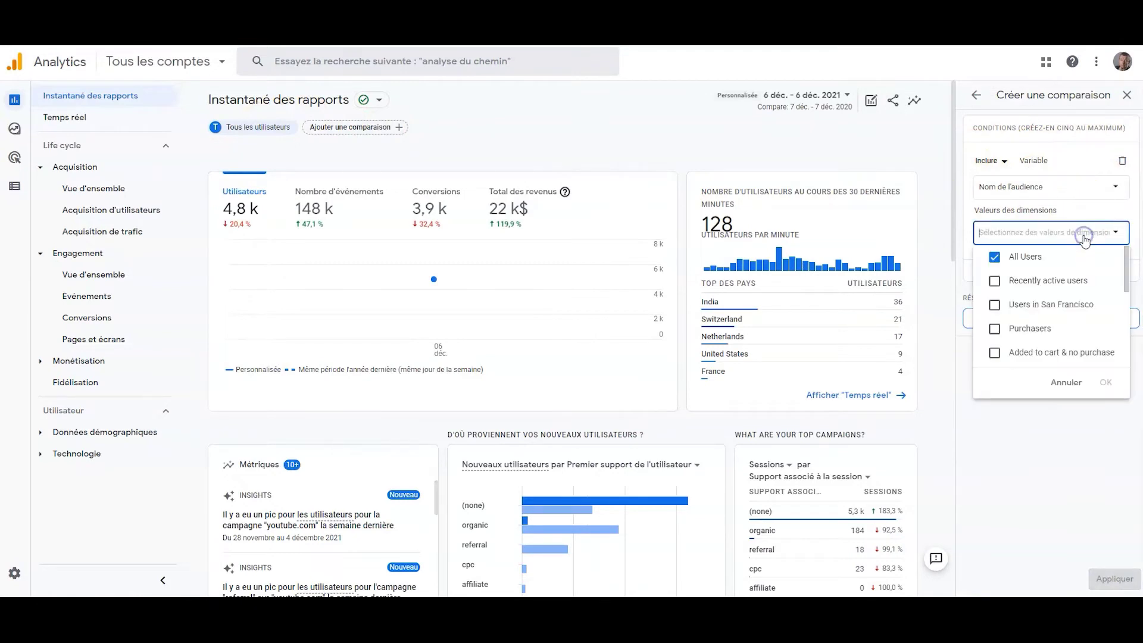
pyautogui.scroll(-3, 1077, 297)
pyautogui.scroll(-5, 1076, 301)
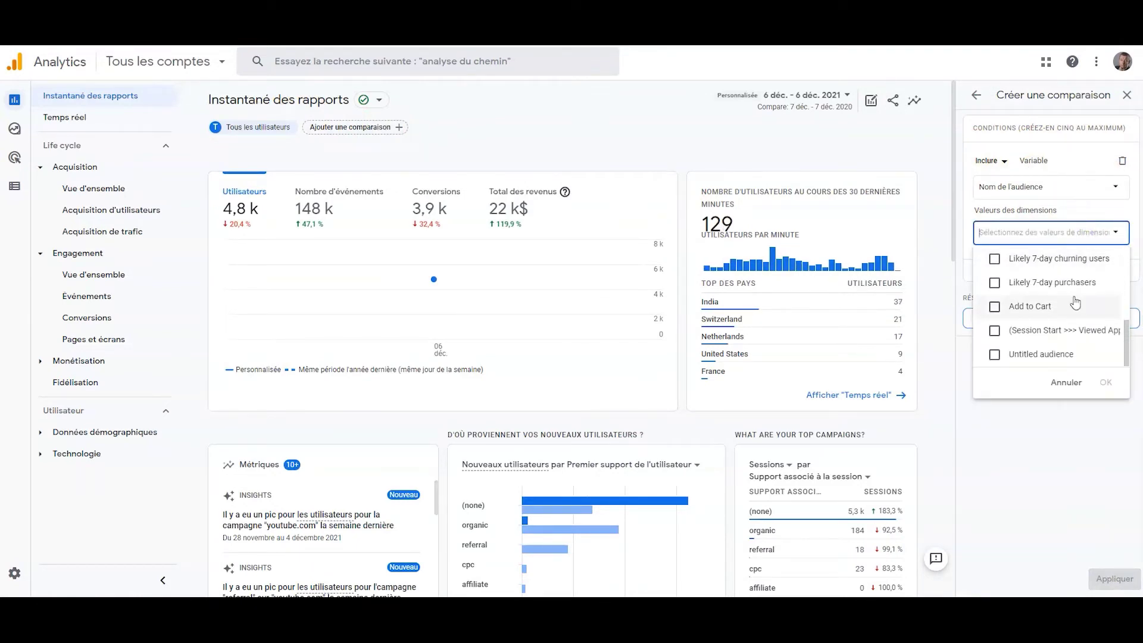
pyautogui.click(1057, 187)
pyautogui.scroll(-5, 1063, 250)
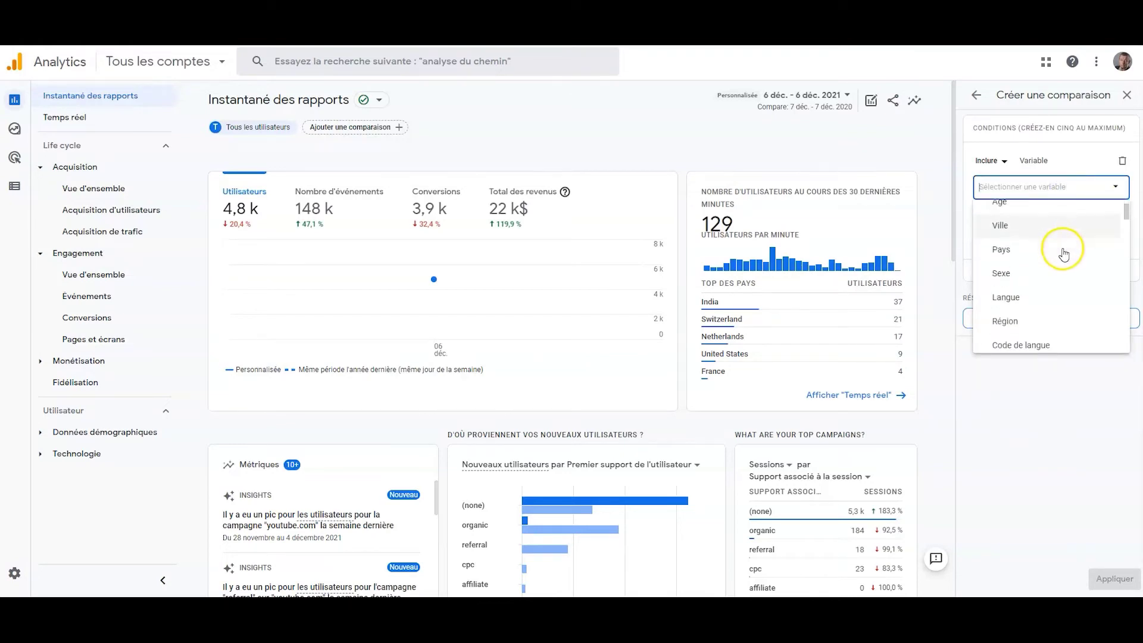
pyautogui.scroll(-3, 1063, 255)
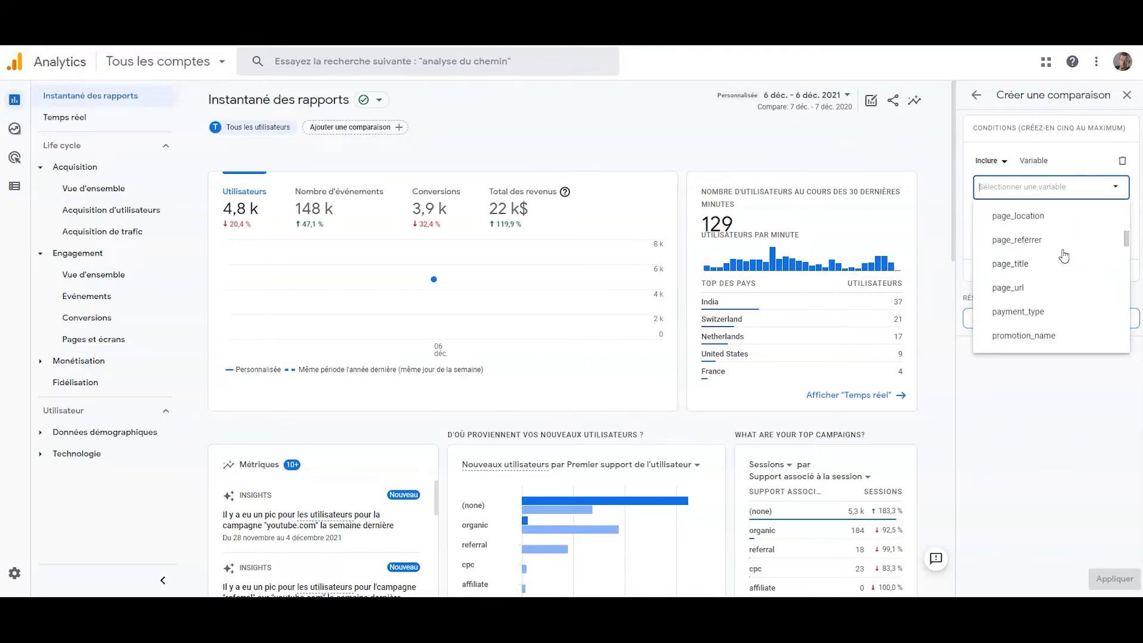
pyautogui.click(1133, 100)
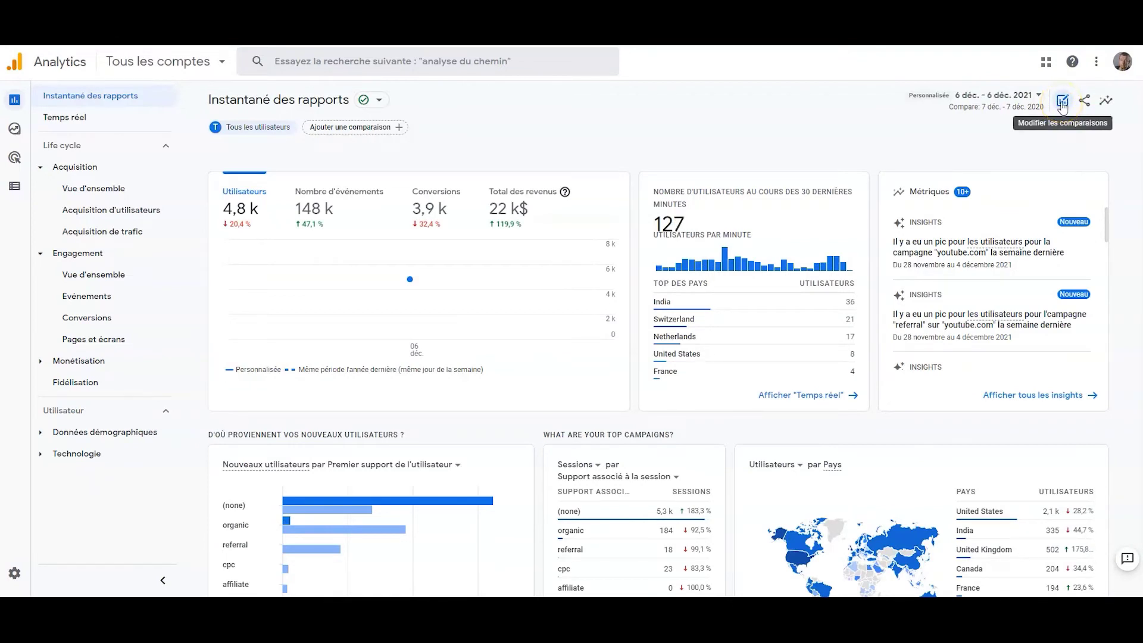
# View the report's comparison editing, sharing and Insights options, and close the Insights question list
pyautogui.click(1062, 102)
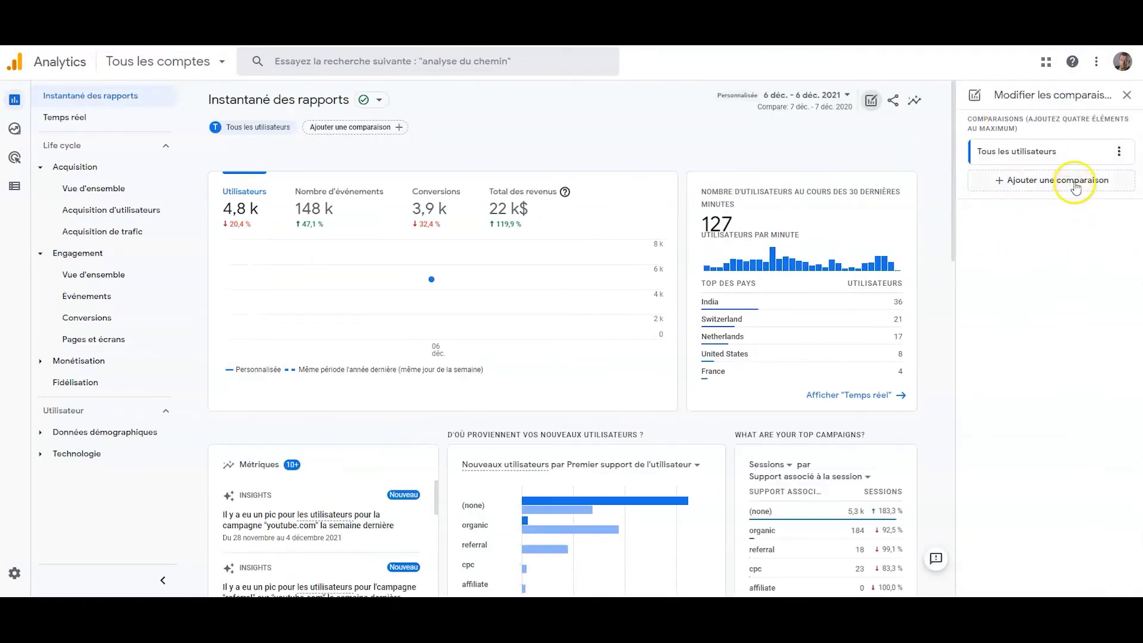
pyautogui.click(895, 102)
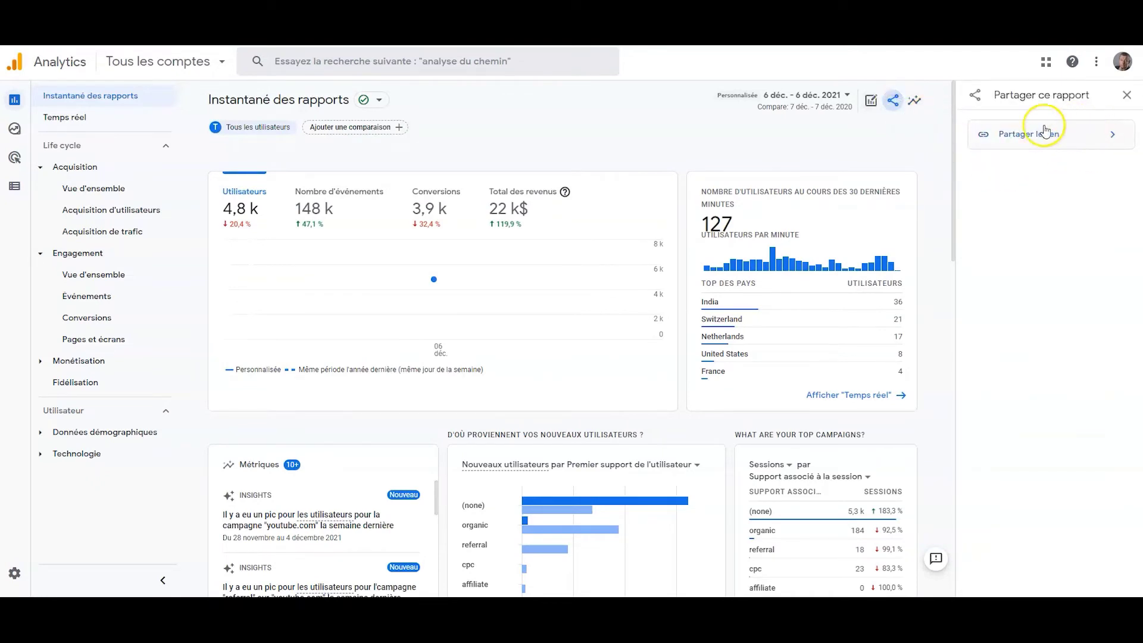
pyautogui.click(918, 104)
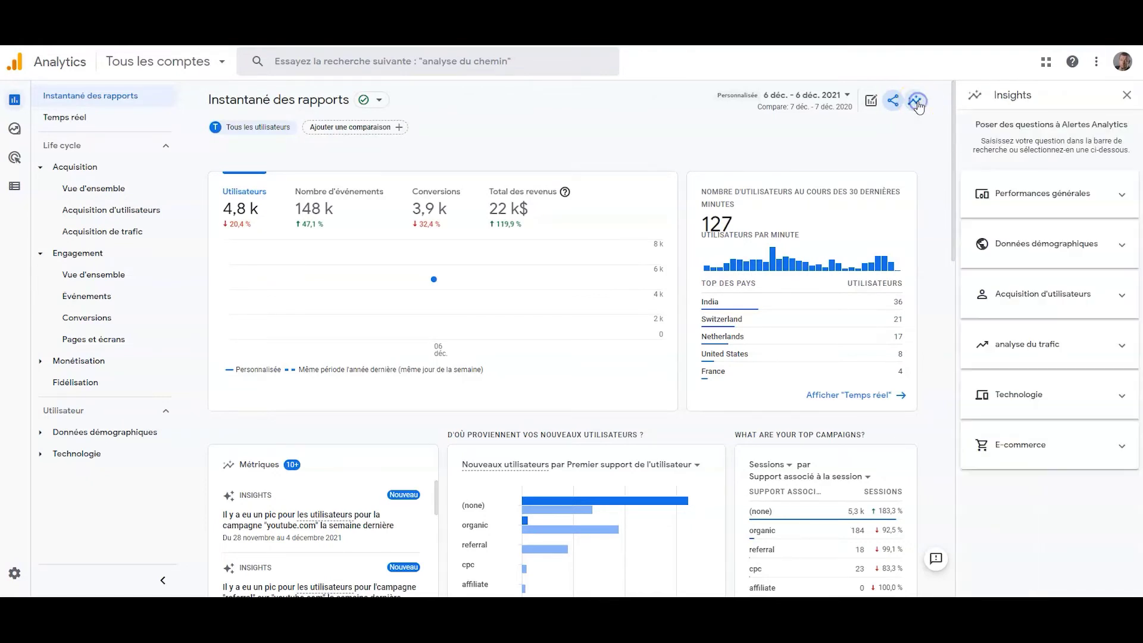
pyautogui.click(1038, 223)
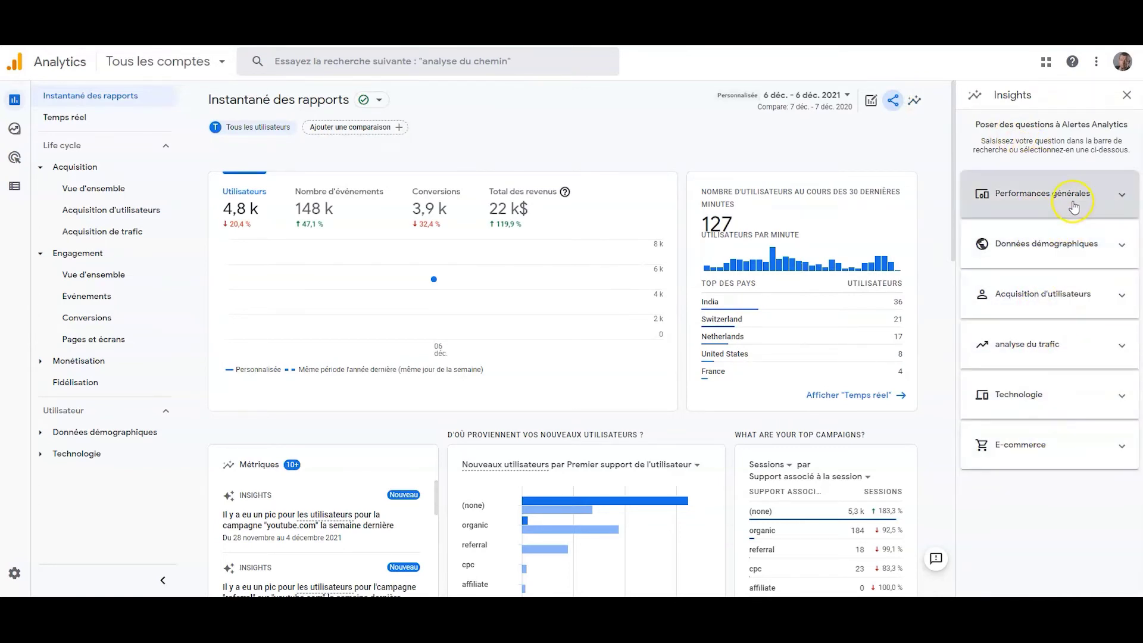
pyautogui.click(1127, 95)
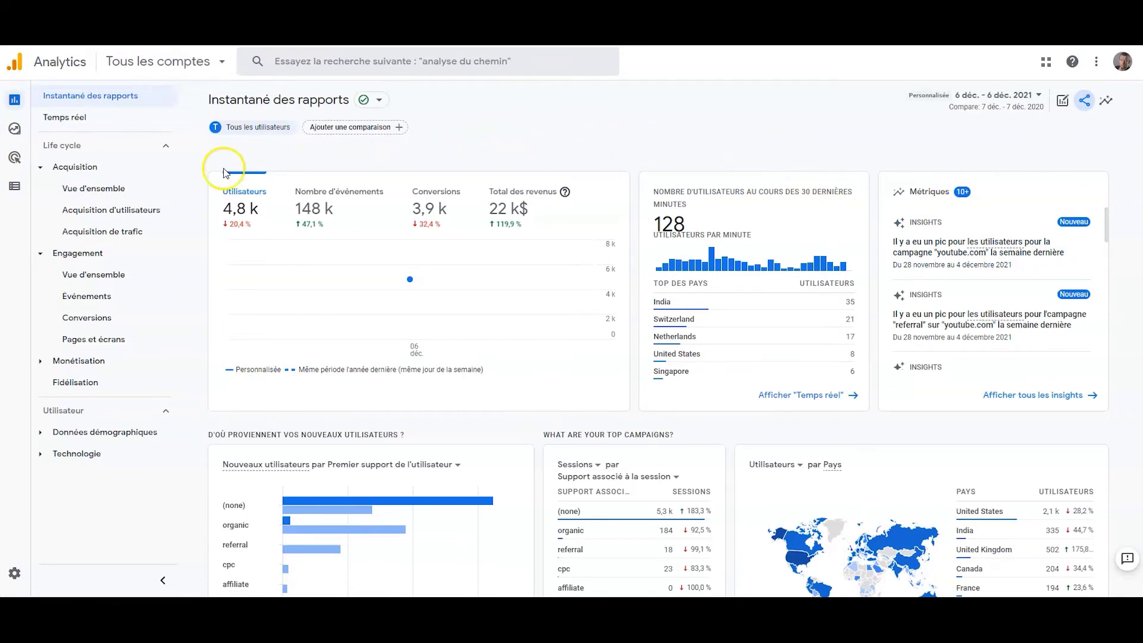
pyautogui.moveTo(25, 190)
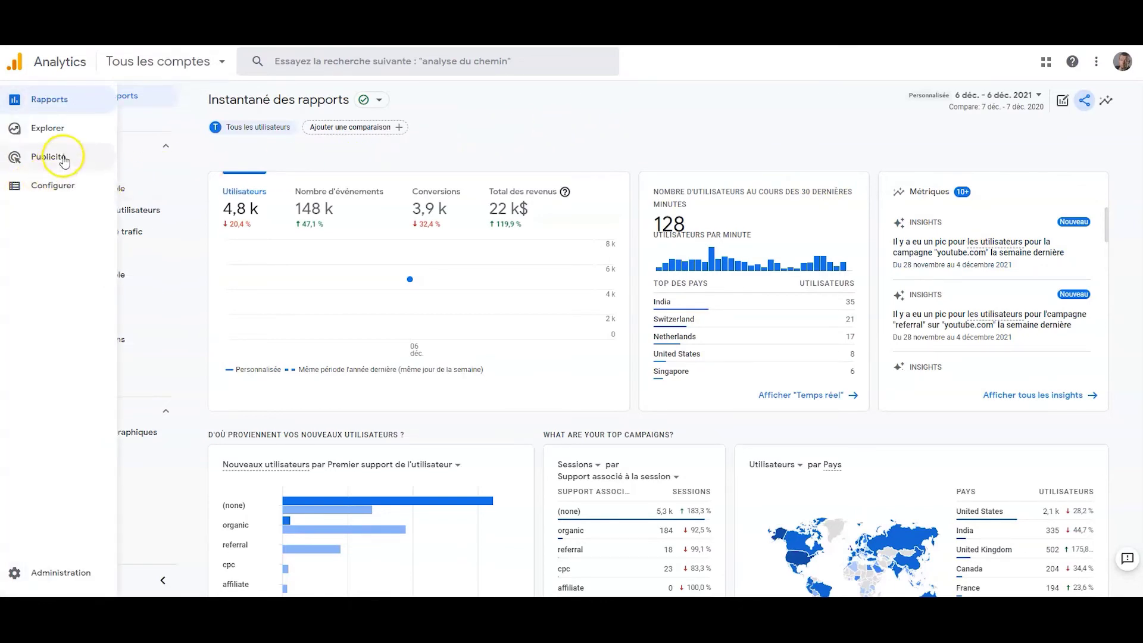